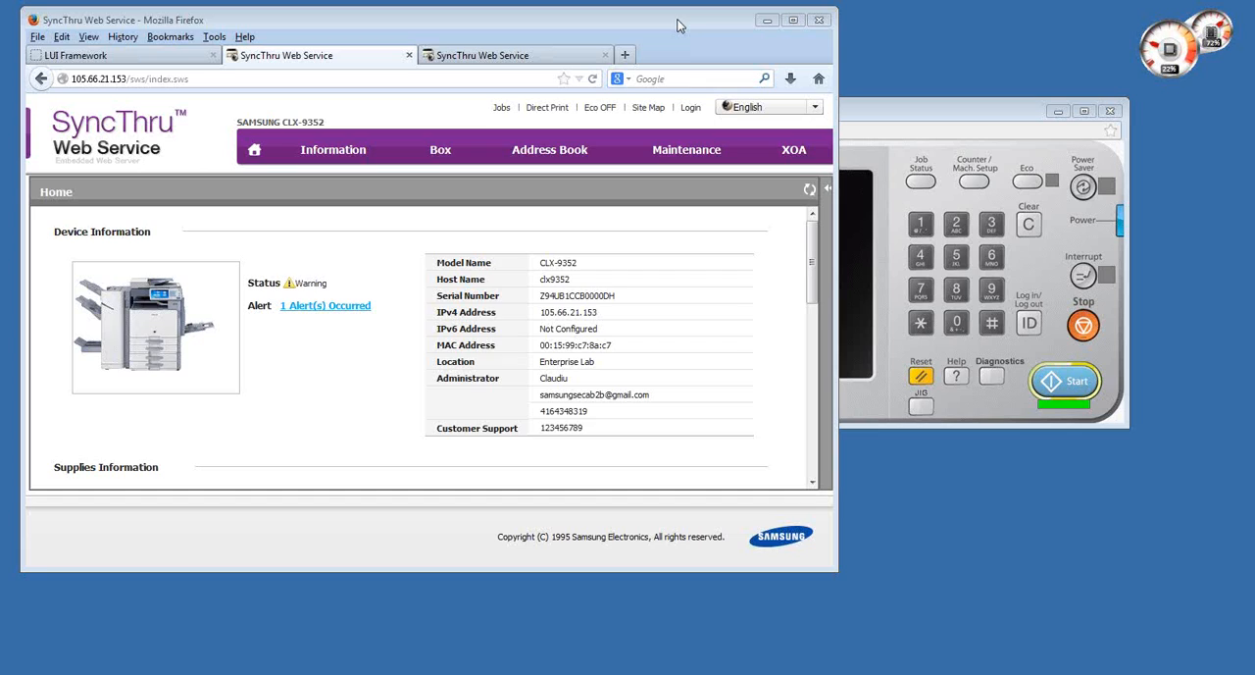
- Log in to the printer's web service with ID admin, the account password and the LOCAL domain
{"action": "left_click", "coordinate": [691, 107]}
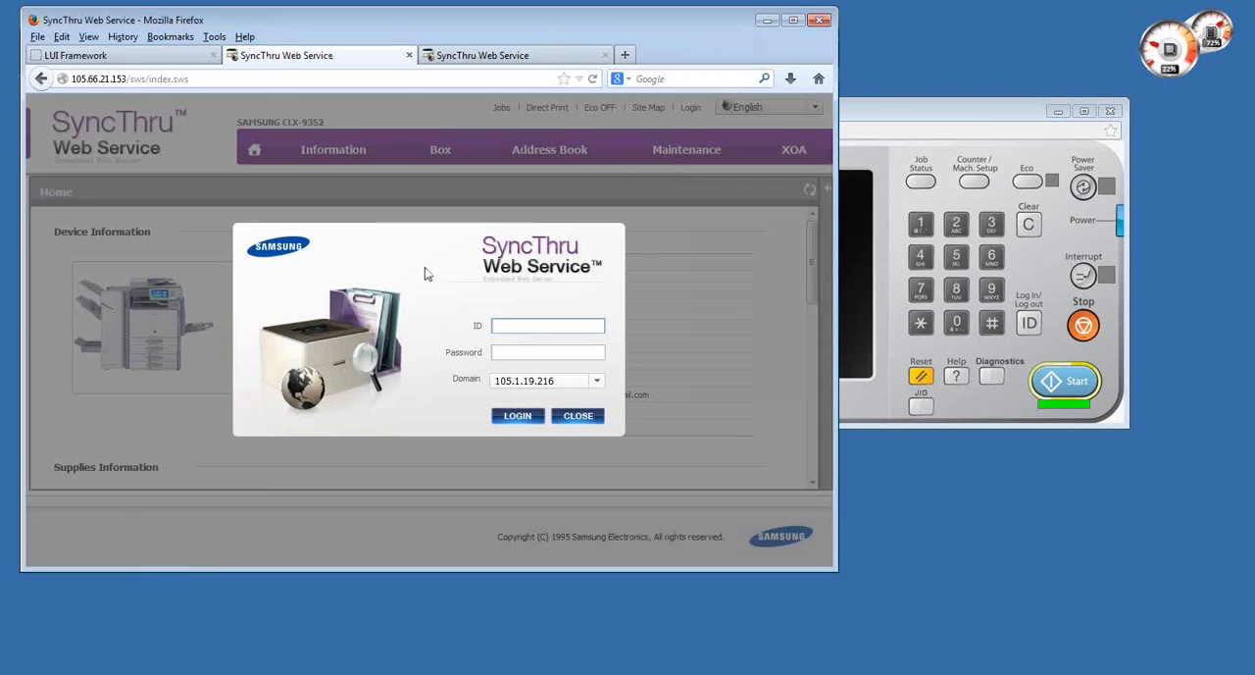
{"action": "type", "text": "admin"}
{"action": "key", "text": "Tab"}
{"action": "type", "text": "sec000"}
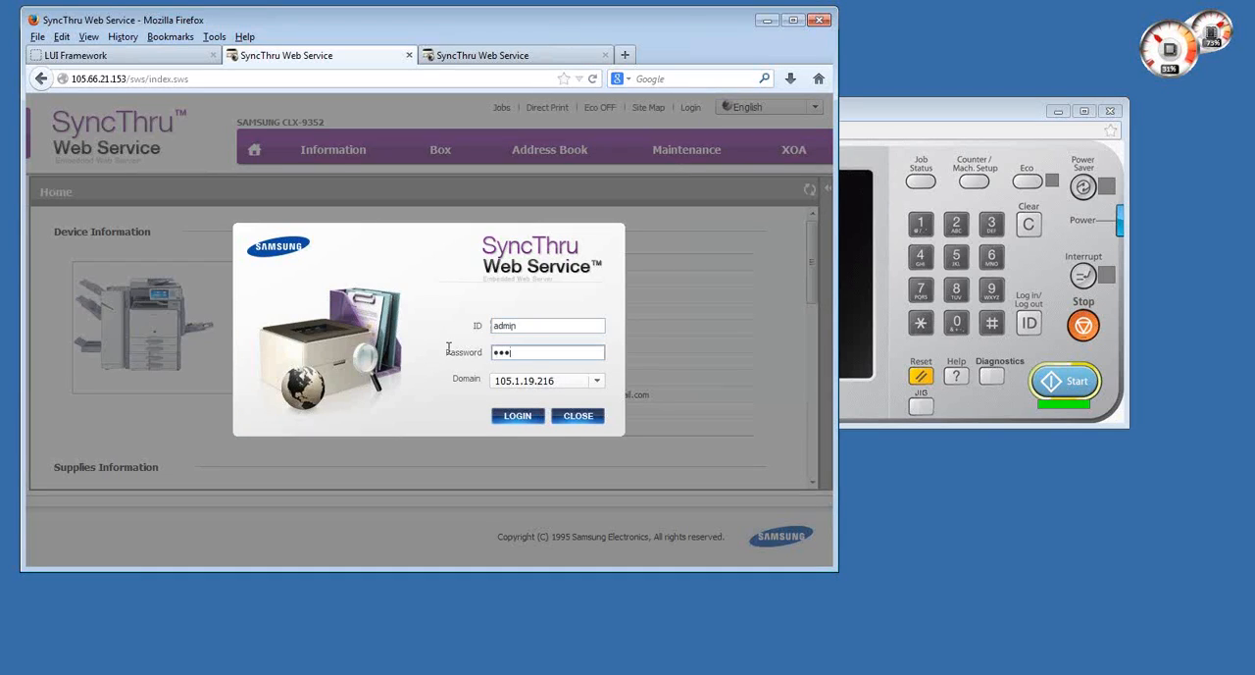
{"action": "type", "text": "0000"}
{"action": "left_click", "coordinate": [569, 383]}
{"action": "left_click", "coordinate": [529, 415]}
{"action": "left_click", "coordinate": [521, 415]}
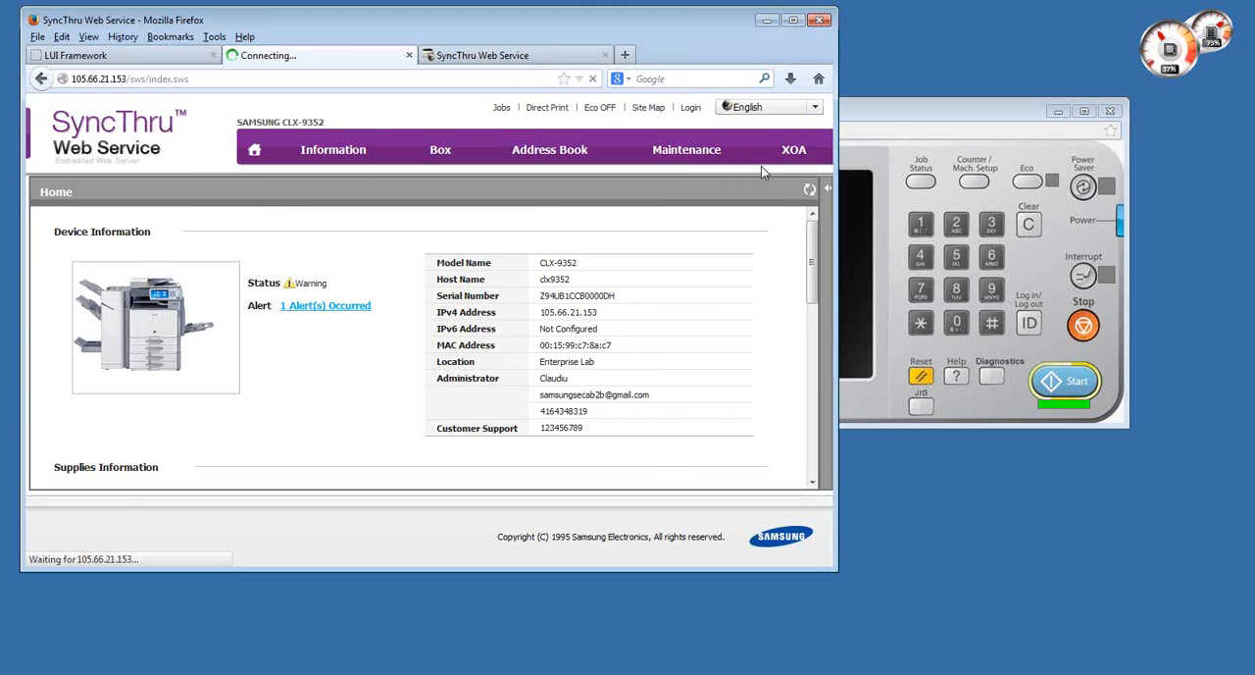
{"action": "left_click", "coordinate": [608, 162]}
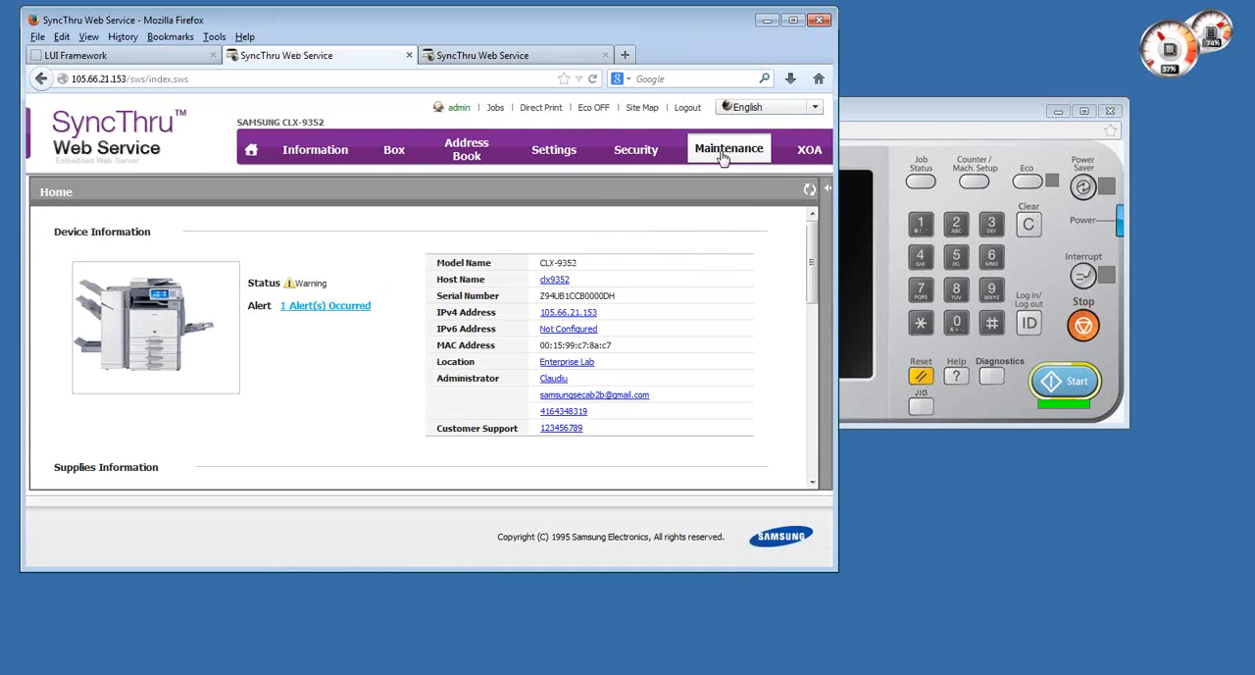
- Start adding an application in the maintenance section and choose SecuThru Lite_2.00.034.par from the desktop as the package
{"action": "left_click", "coordinate": [723, 156]}
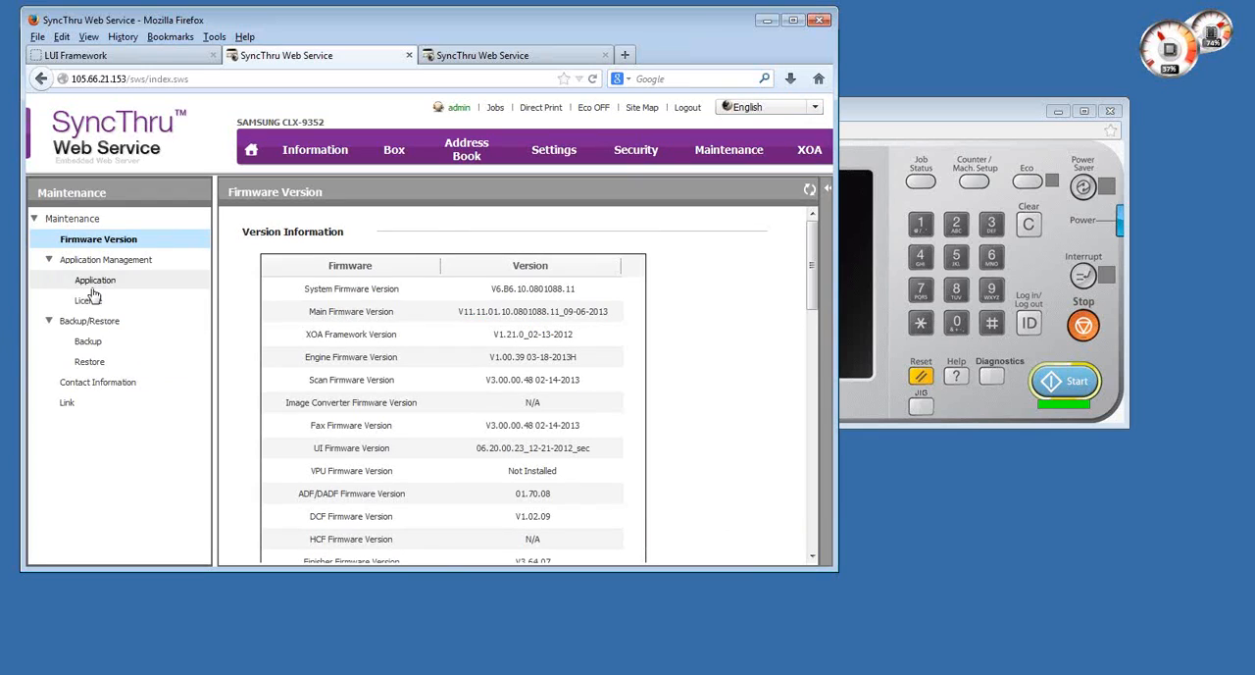
{"action": "left_click", "coordinate": [93, 284]}
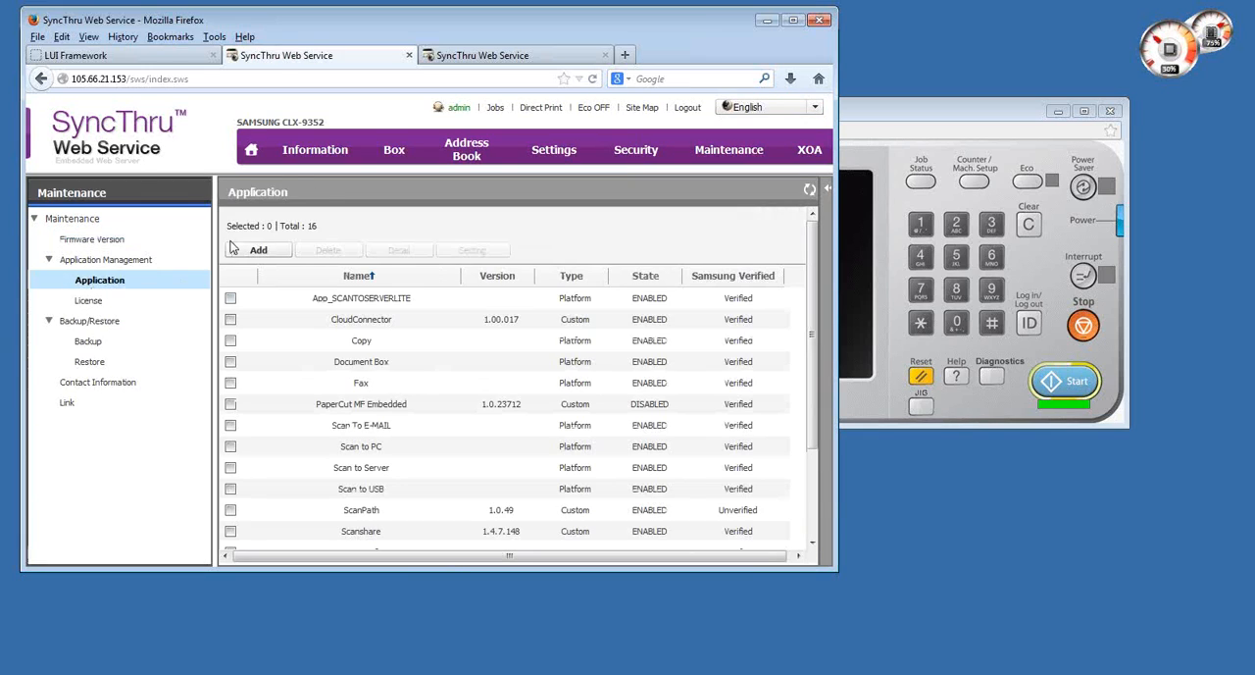
{"action": "left_click", "coordinate": [256, 251]}
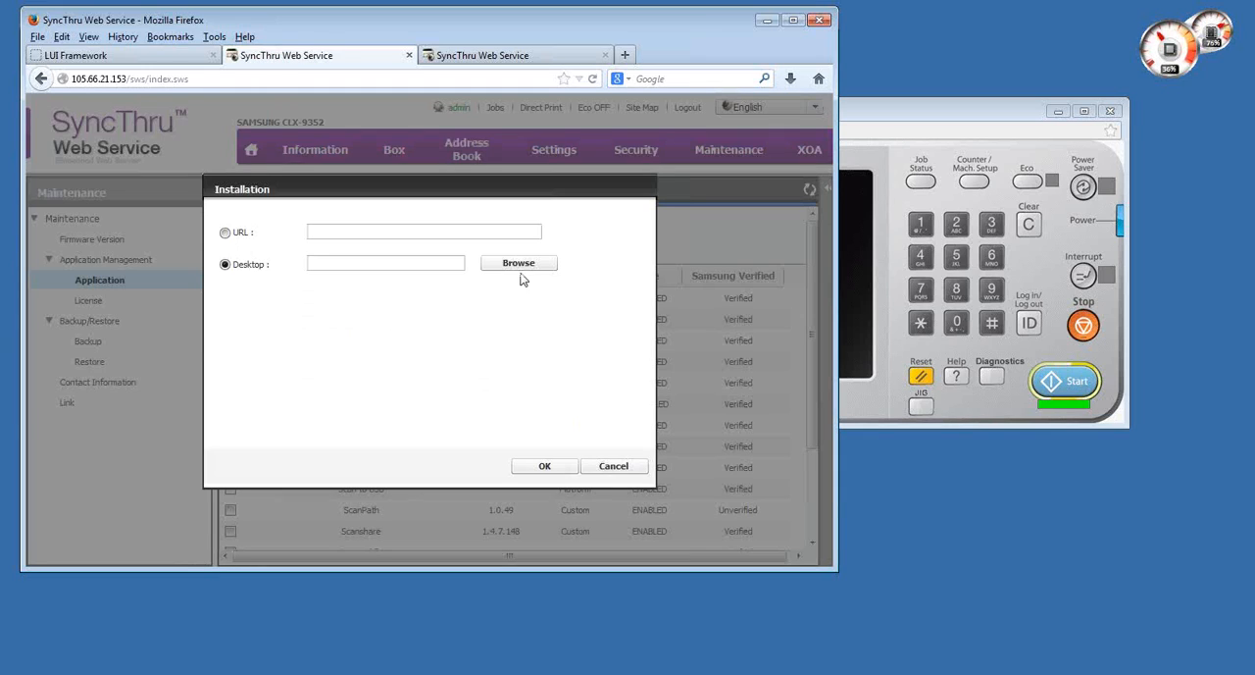
{"action": "left_click", "coordinate": [518, 262]}
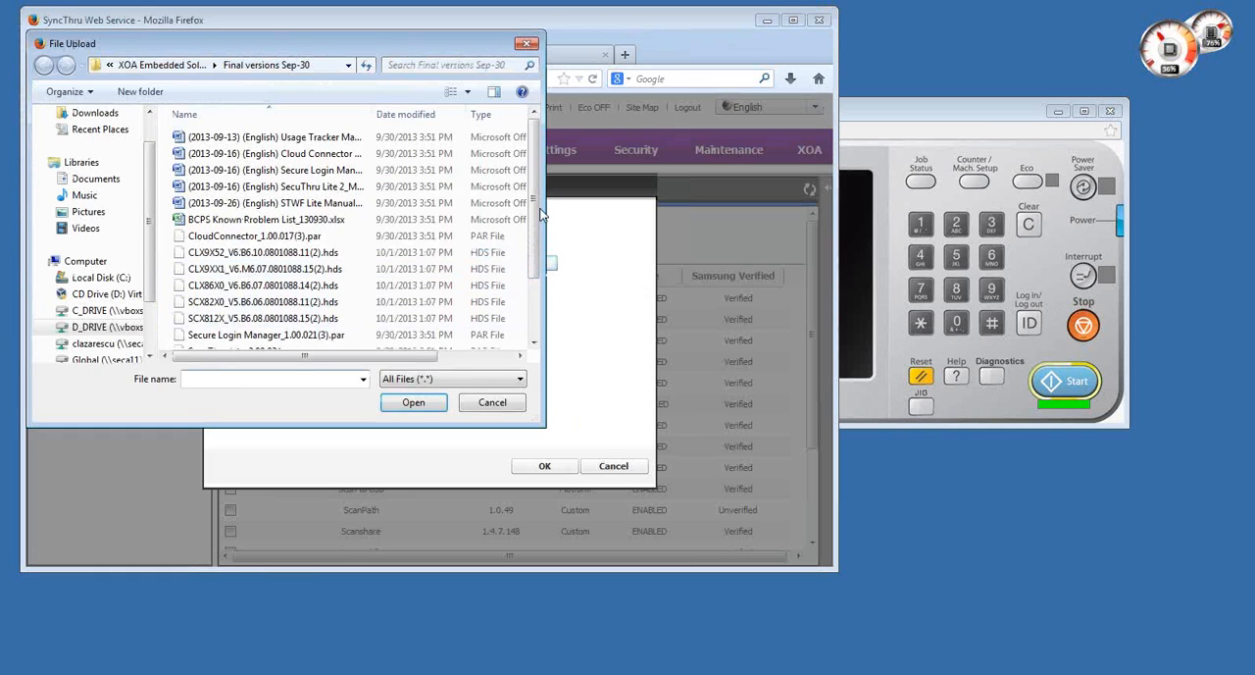
{"action": "left_click_drag", "start_coordinate": [539, 212], "coordinate": [541, 299]}
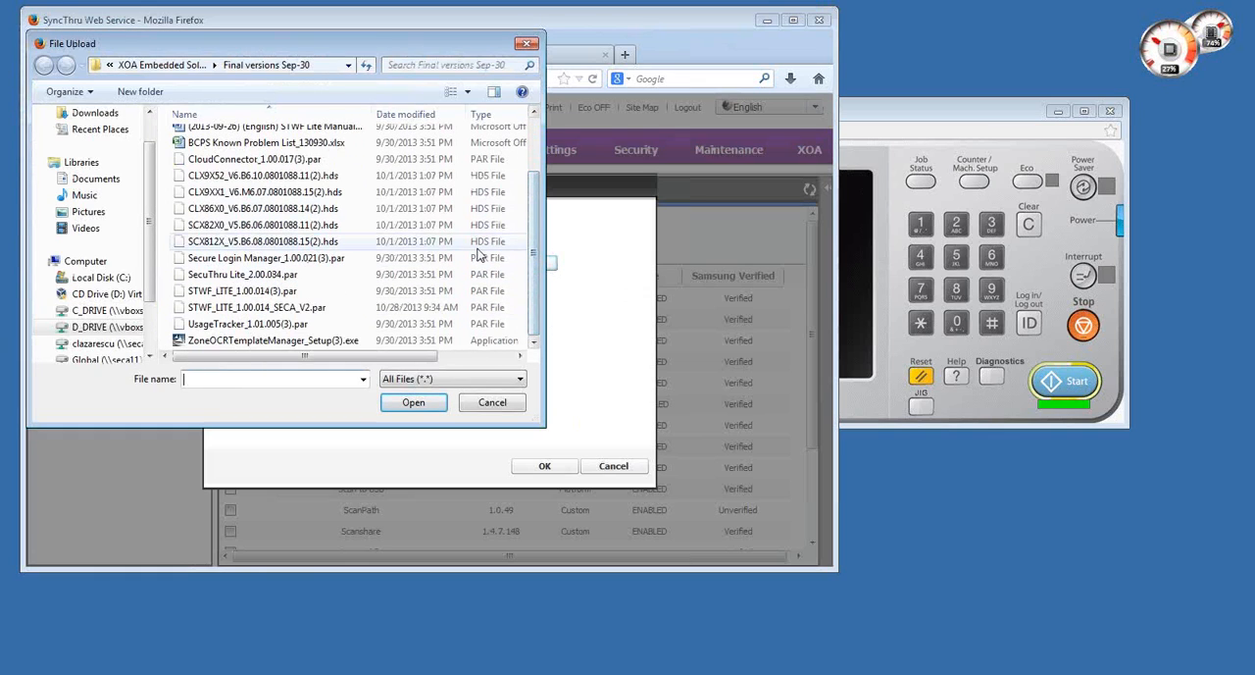
{"action": "double_click", "coordinate": [281, 276]}
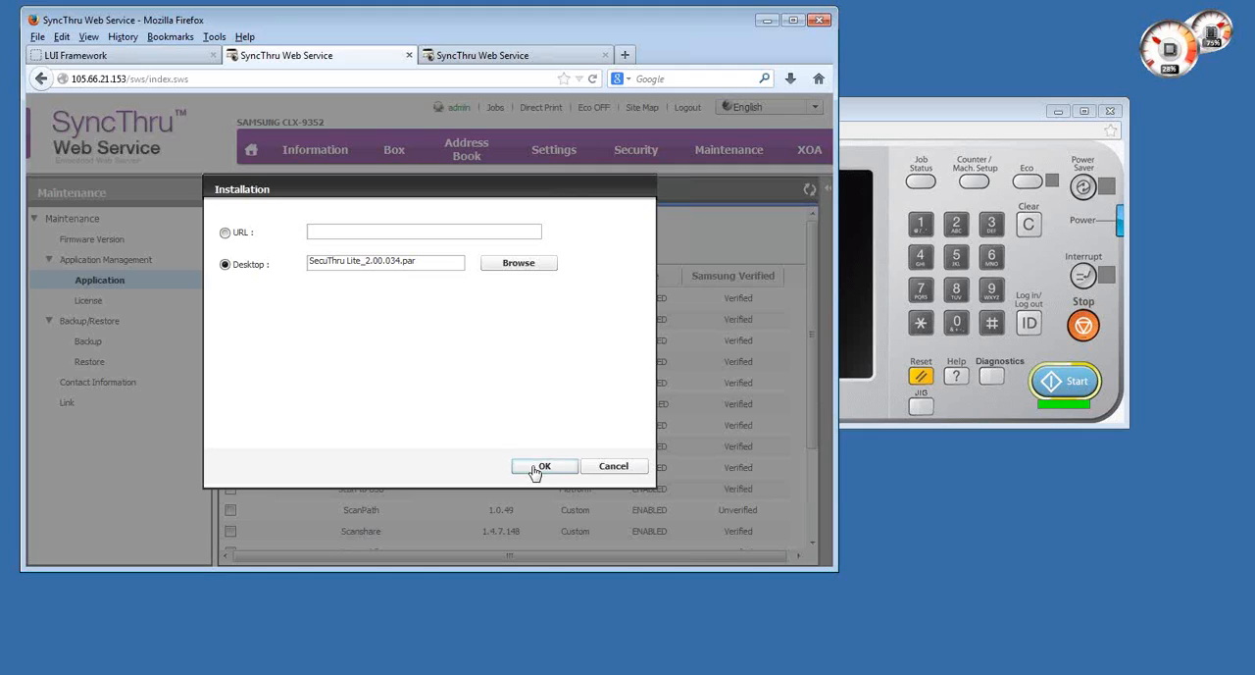
- Install the chosen SecuThru Lite package, accepting the terms of the license agreement
{"action": "left_click", "coordinate": [538, 466]}
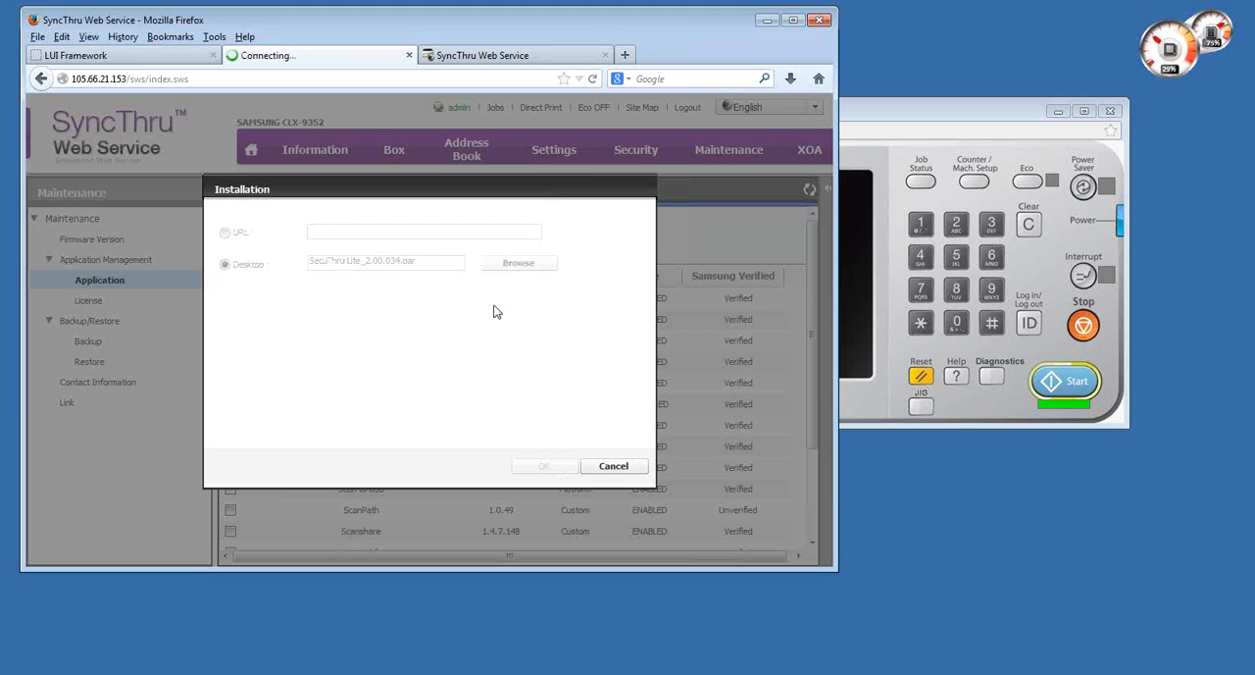
{"action": "left_click", "coordinate": [342, 393]}
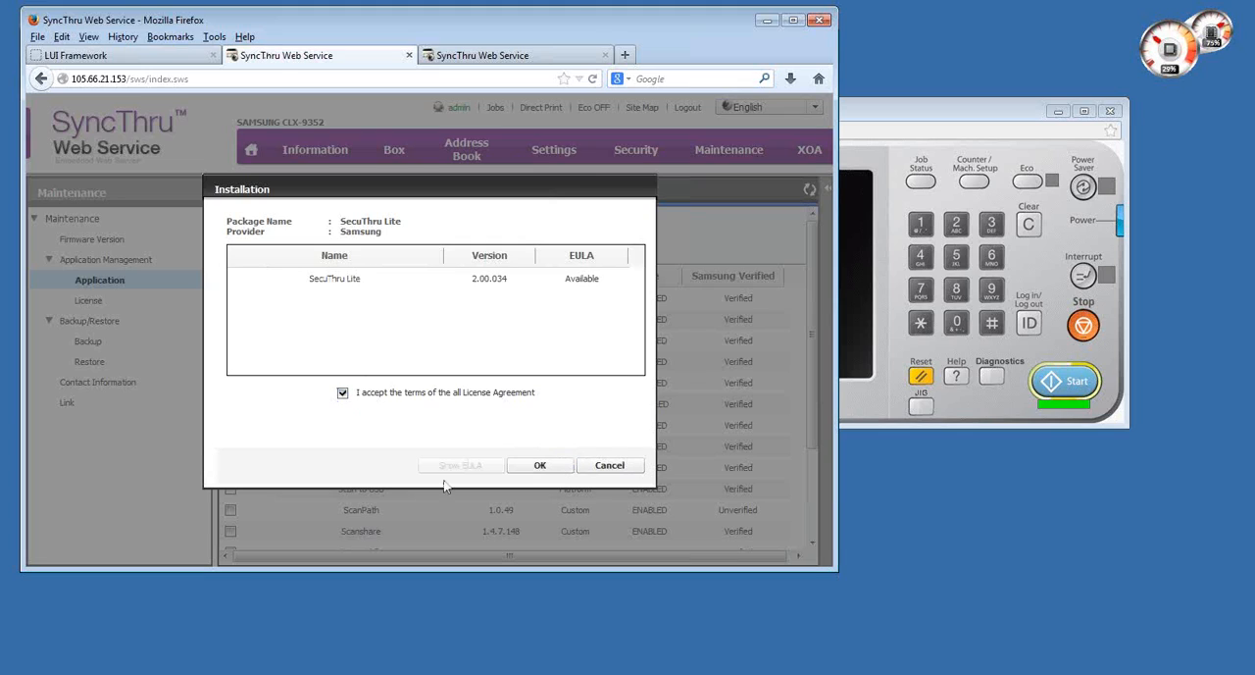
{"action": "left_click", "coordinate": [540, 466]}
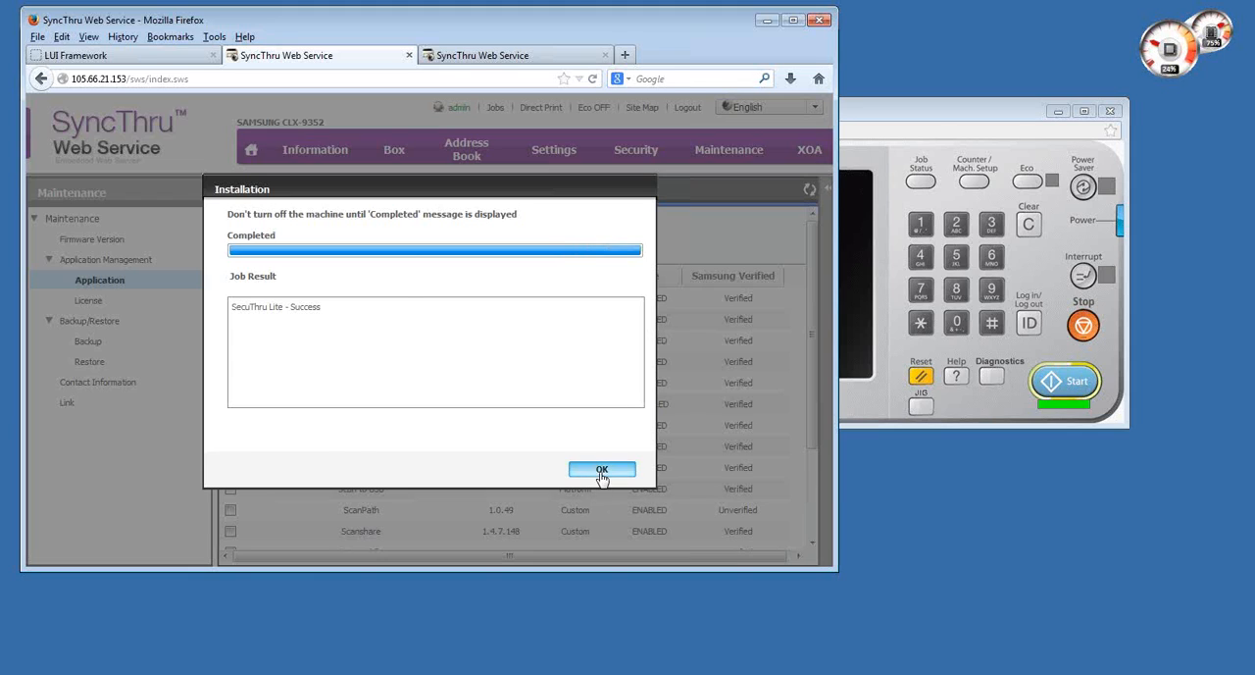
{"action": "left_click", "coordinate": [602, 470]}
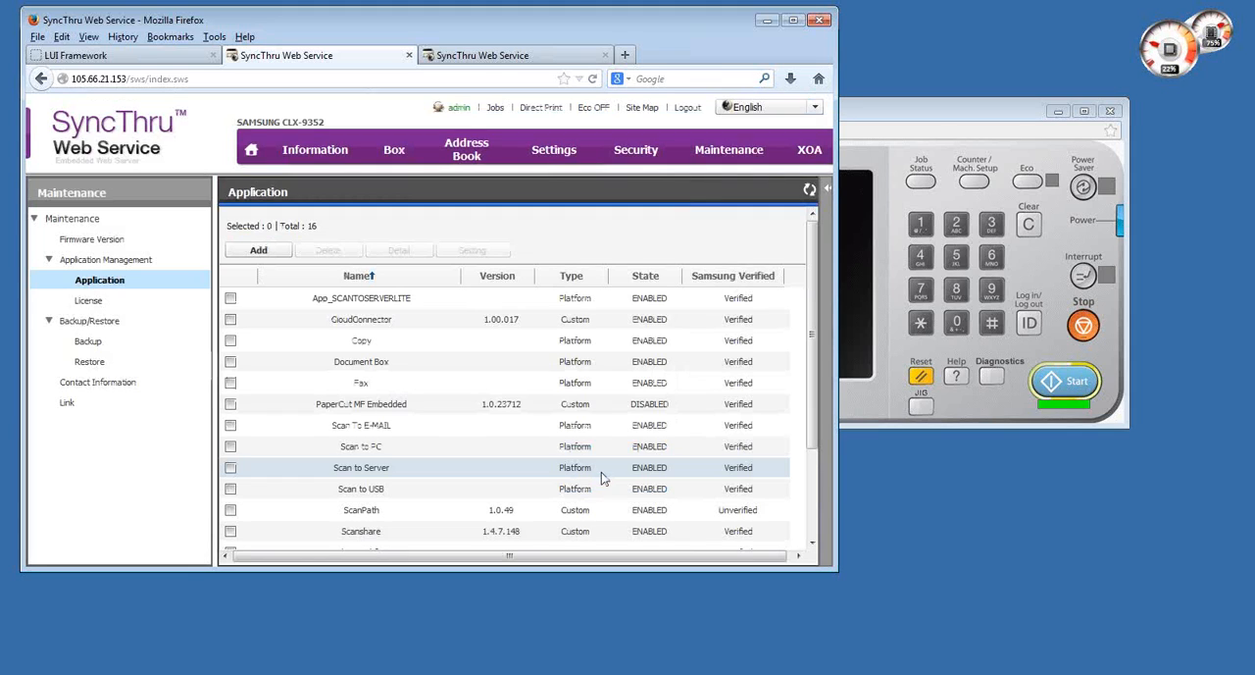
- Log out of the admin session and view the XOA application list while logged out
{"action": "left_click", "coordinate": [688, 108]}
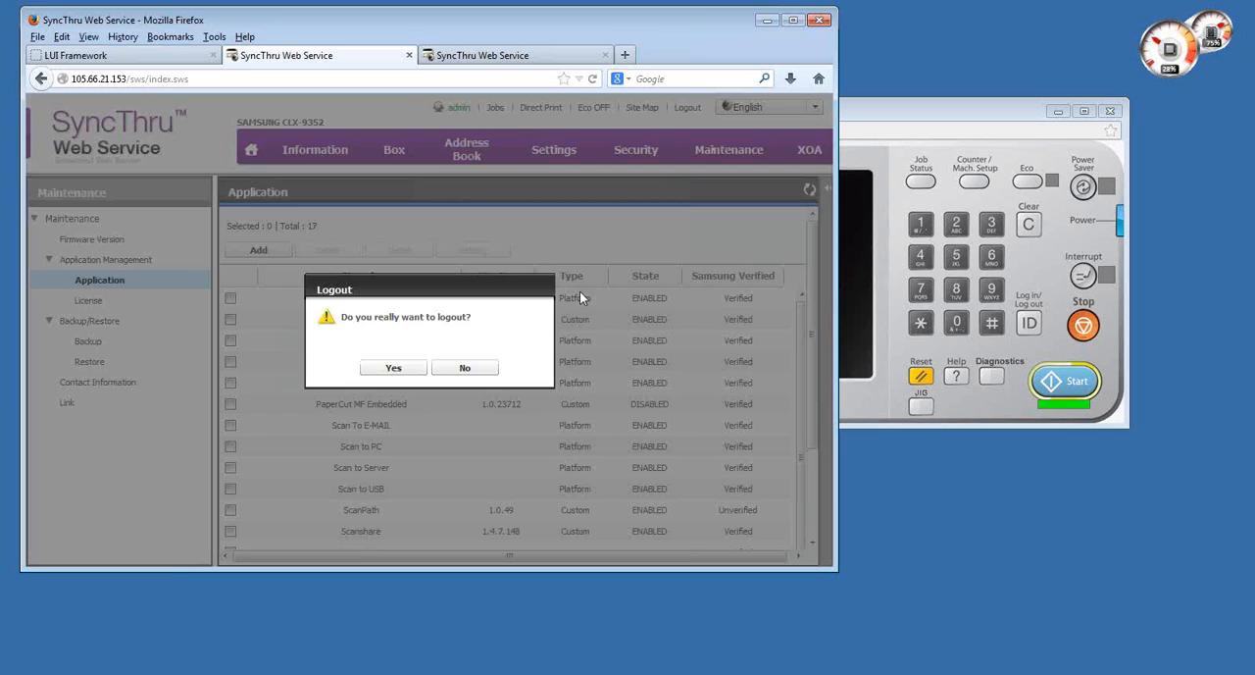
{"action": "left_click", "coordinate": [393, 369]}
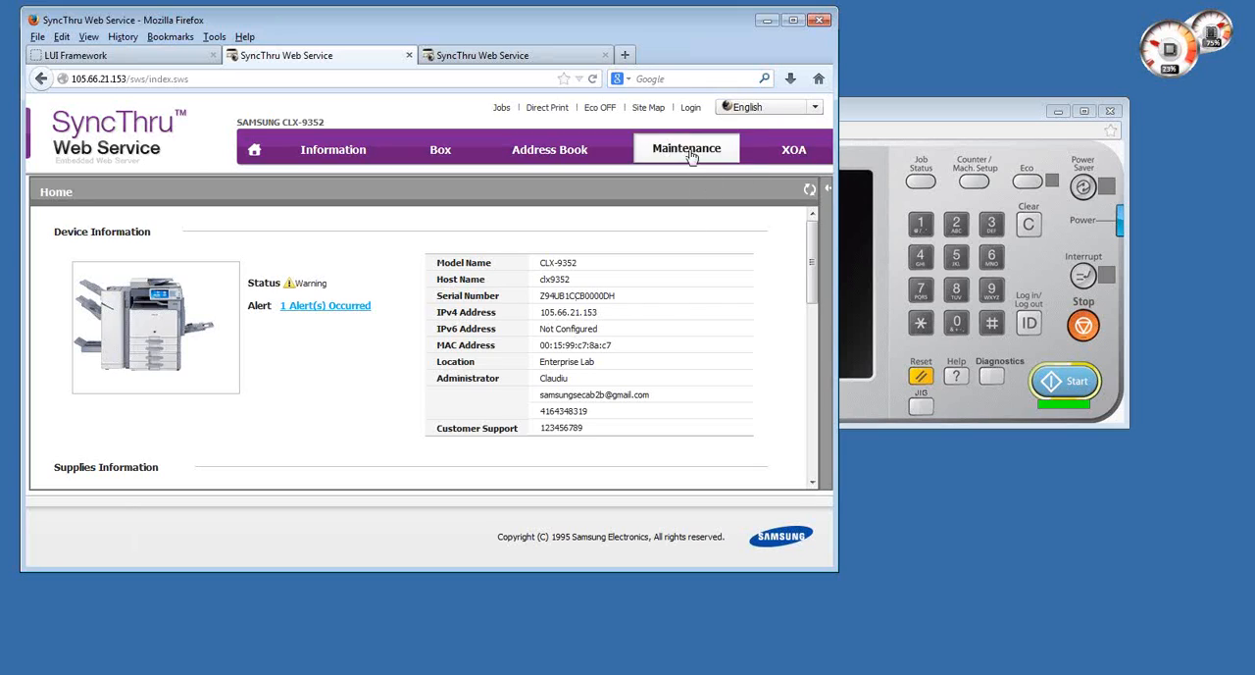
{"action": "mouse_move", "coordinate": [785, 155]}
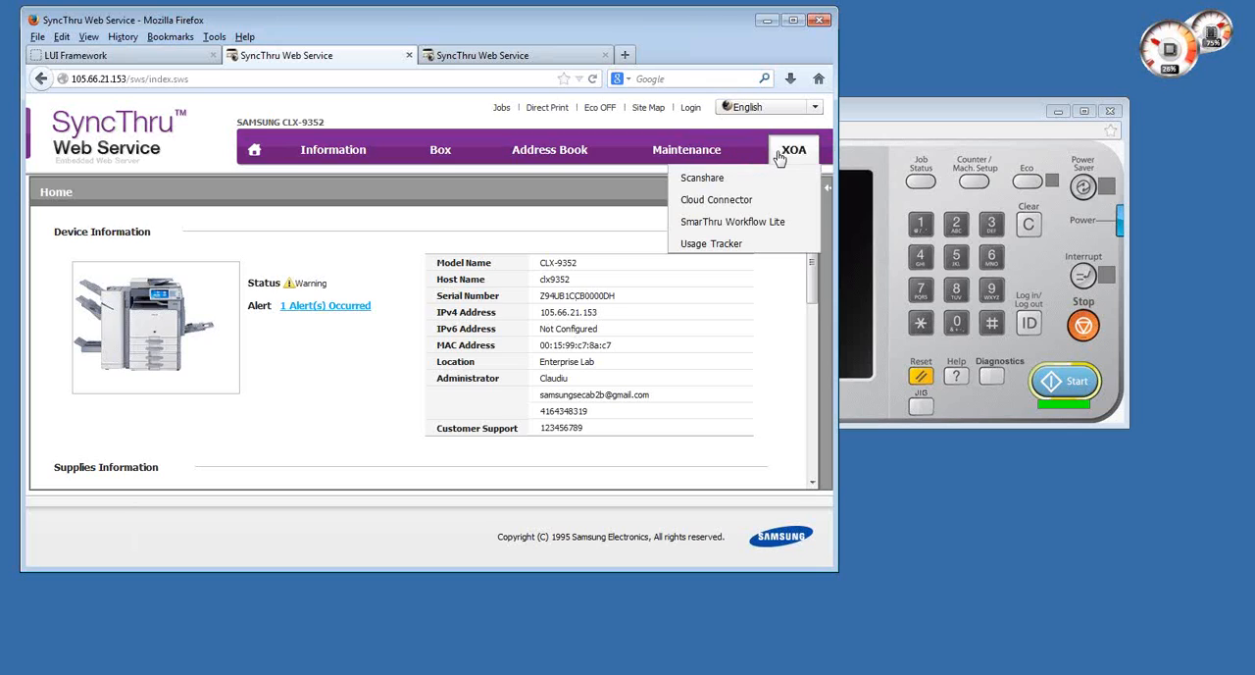
- Log back in with ID admin, entering the account password and choosing the login domain
{"action": "left_click", "coordinate": [691, 109]}
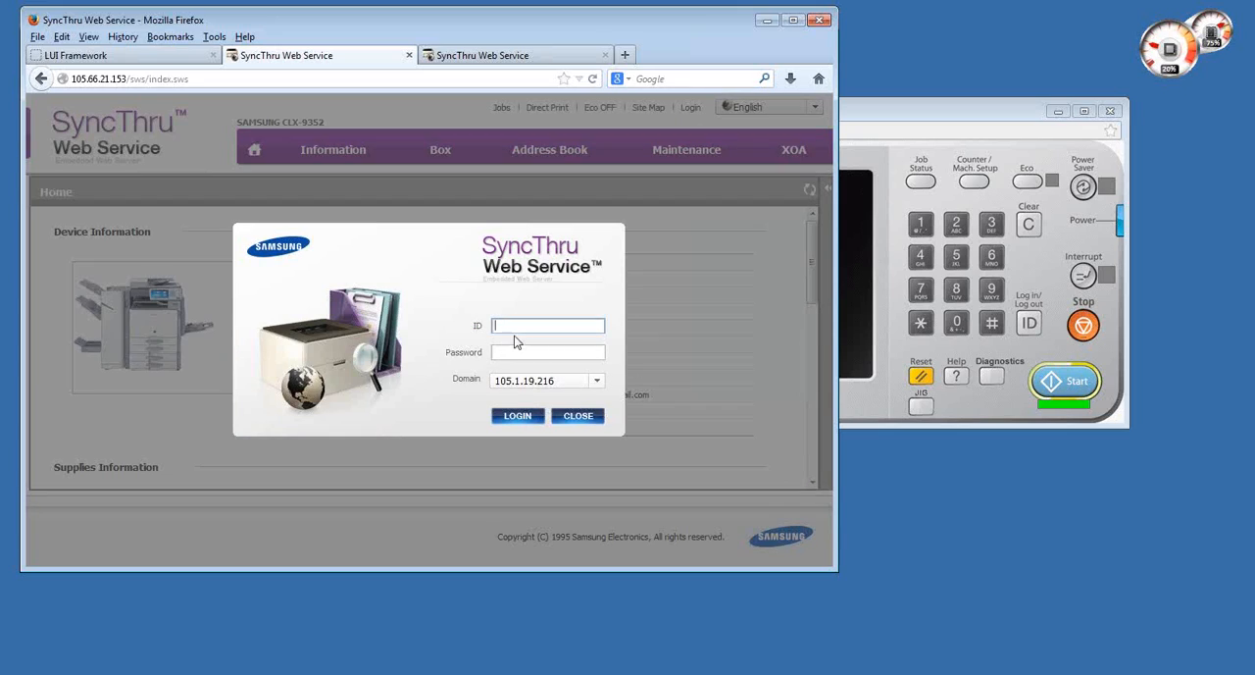
{"action": "type", "text": "admin"}
{"action": "key", "text": "Tab"}
{"action": "type", "text": "sec000000"}
{"action": "left_click", "coordinate": [561, 378]}
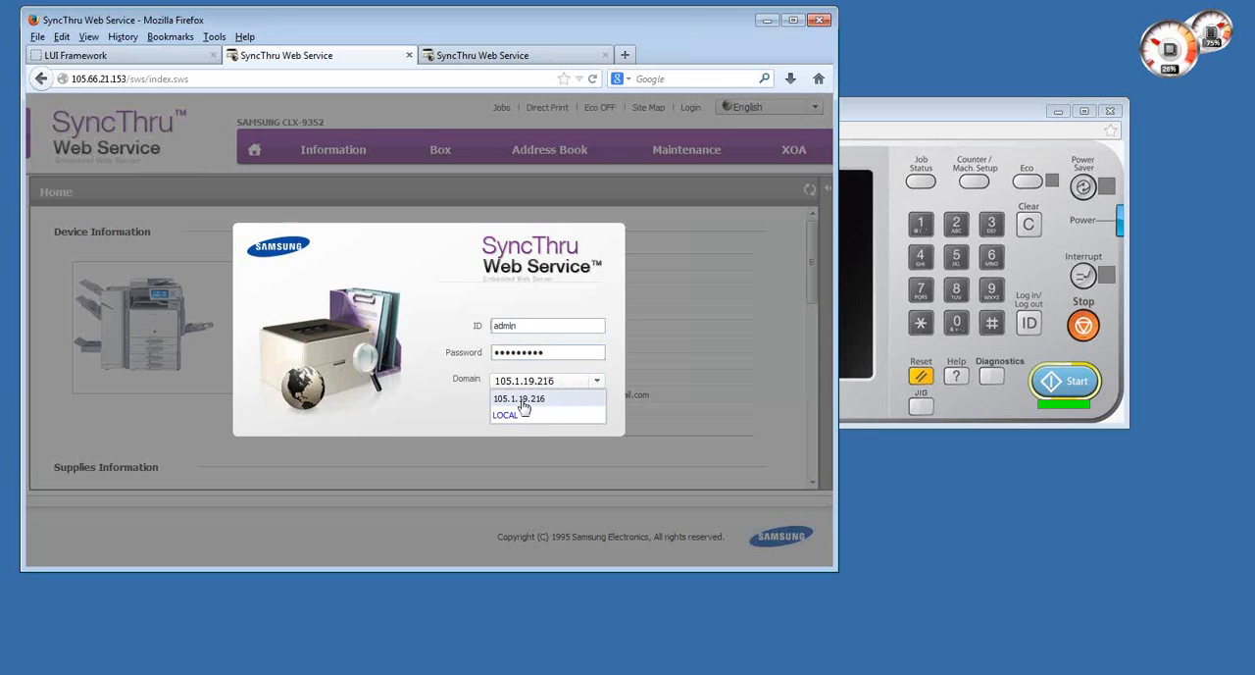
{"action": "left_click", "coordinate": [521, 402]}
{"action": "left_click", "coordinate": [518, 417]}
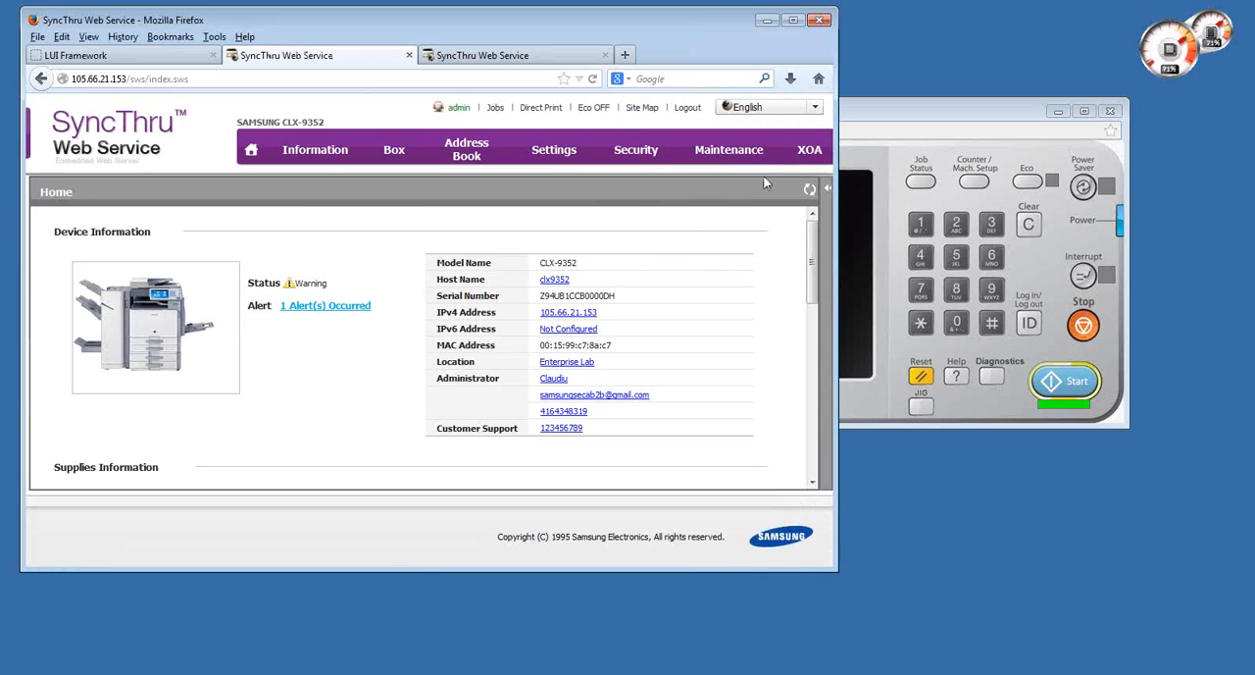
- Open the Secure Release admin settings of SecuThru Lite 2 and view the available Secure Release Mode options
{"action": "mouse_move", "coordinate": [826, 159]}
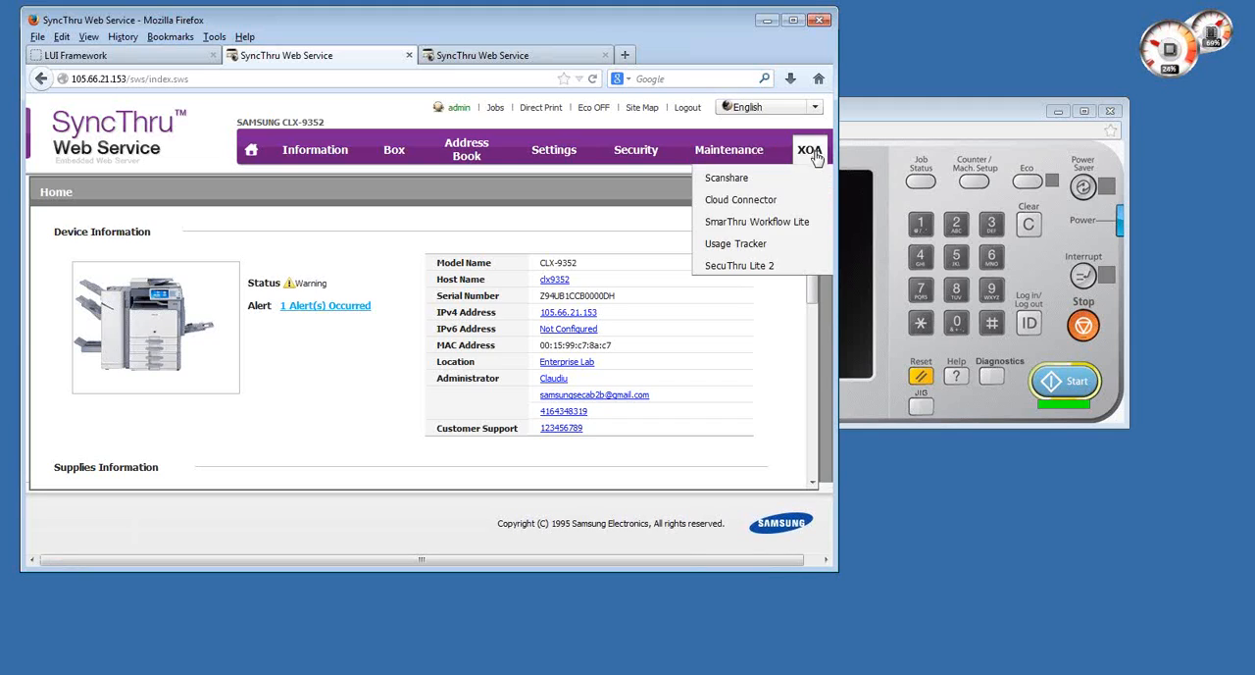
{"action": "left_click", "coordinate": [748, 267]}
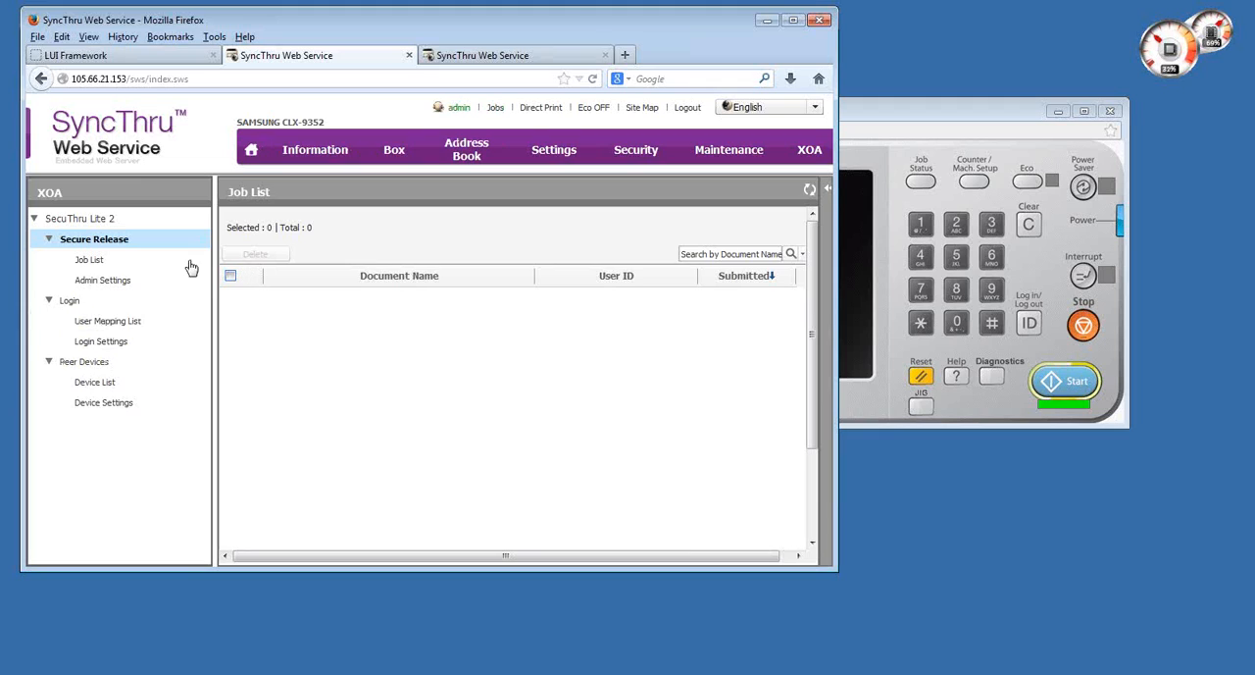
{"action": "left_click", "coordinate": [110, 280]}
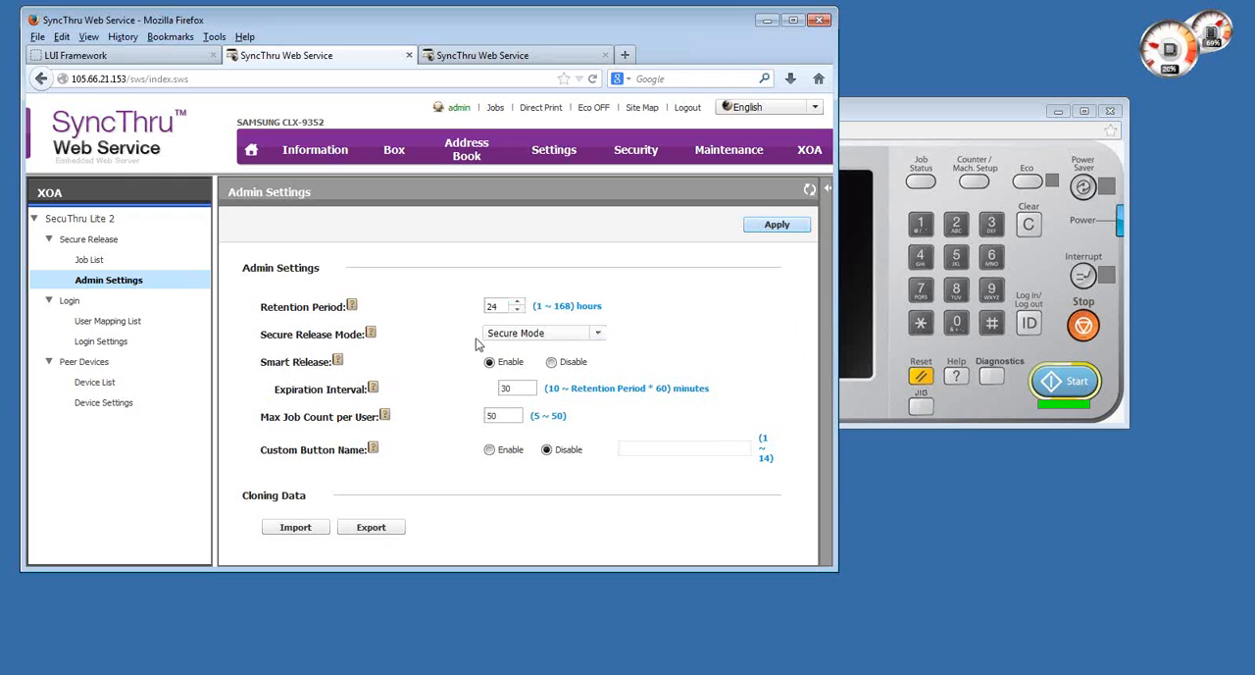
{"action": "left_click", "coordinate": [598, 335]}
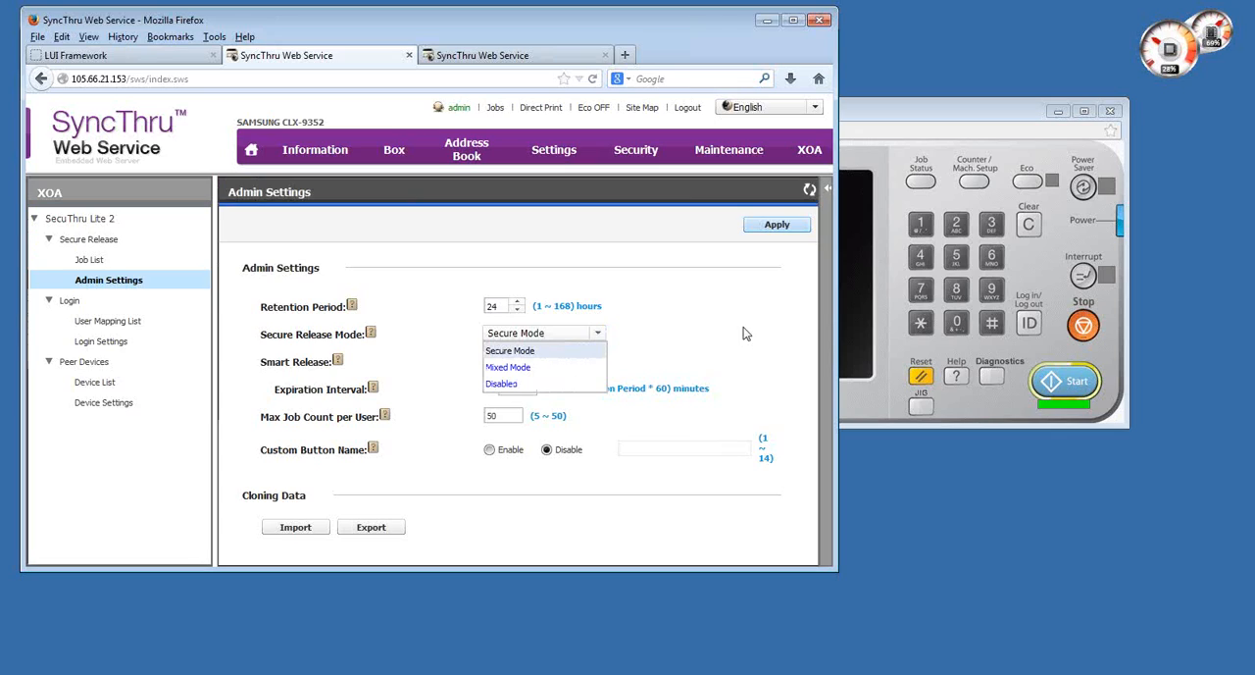
{"action": "left_click", "coordinate": [598, 335]}
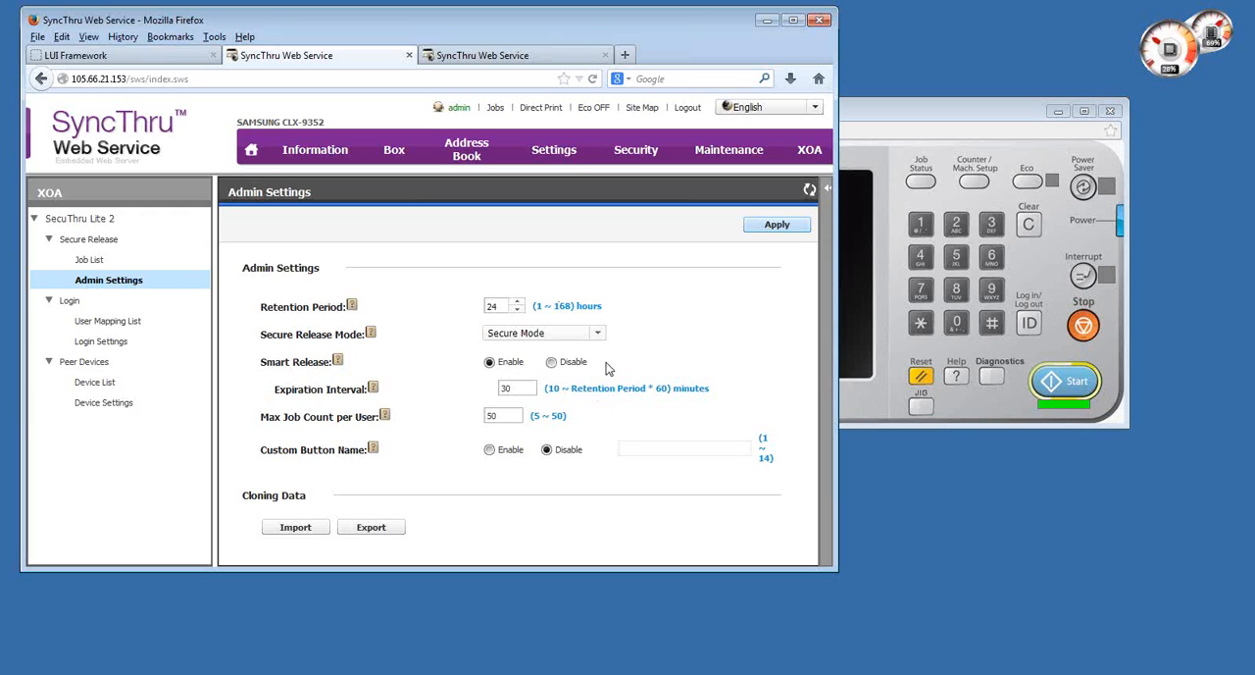
- Disable Smart Release in the admin settings and apply the change
{"action": "left_click", "coordinate": [551, 361]}
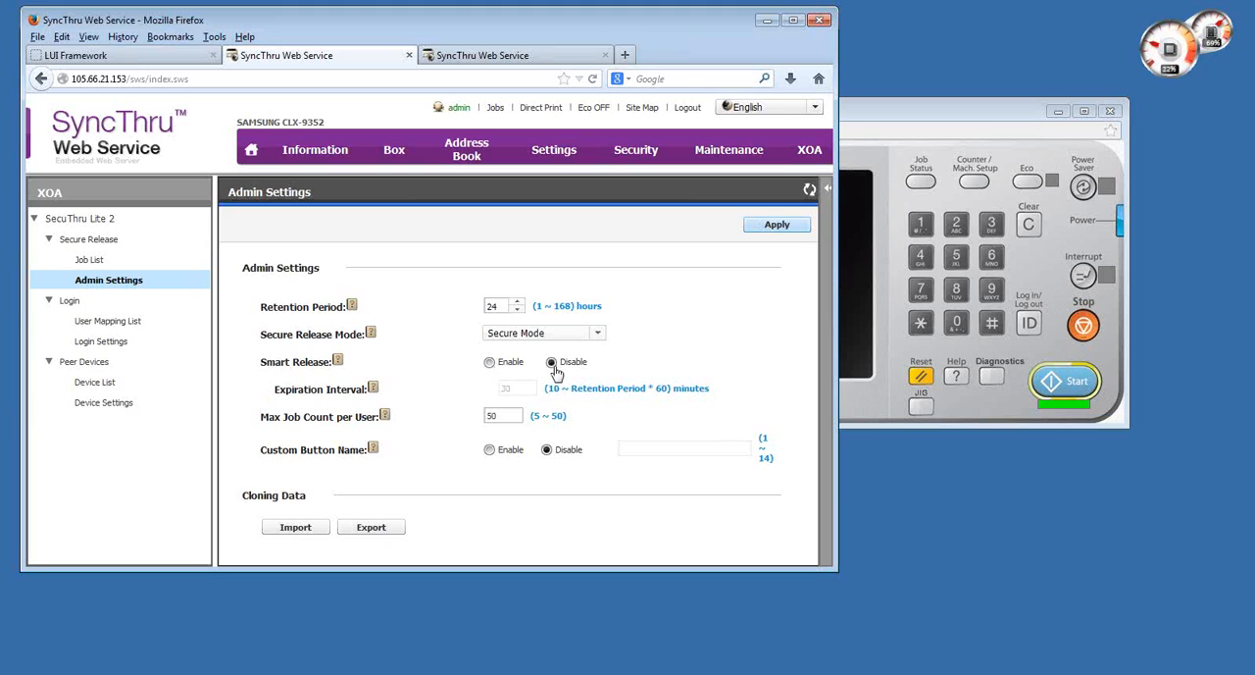
{"action": "left_click", "coordinate": [780, 228]}
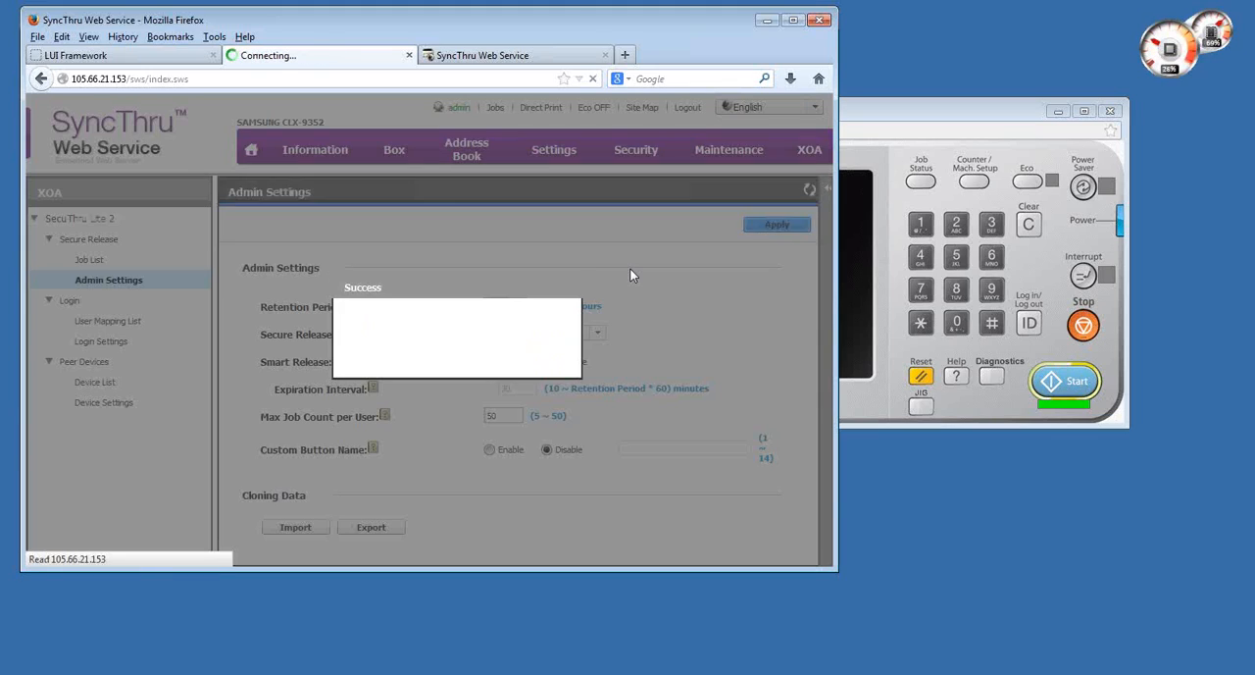
{"action": "left_click", "coordinate": [457, 361]}
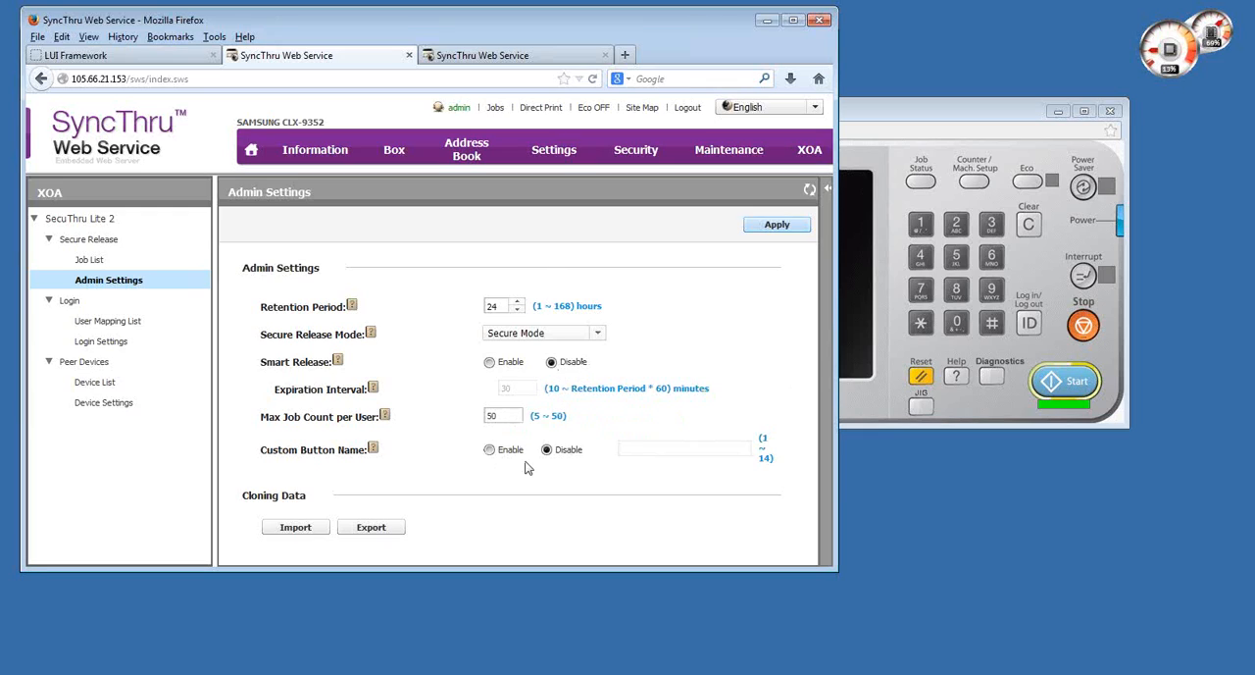
- Enable the custom button name, set it to "Followme print" and apply the change
{"action": "left_click", "coordinate": [490, 450]}
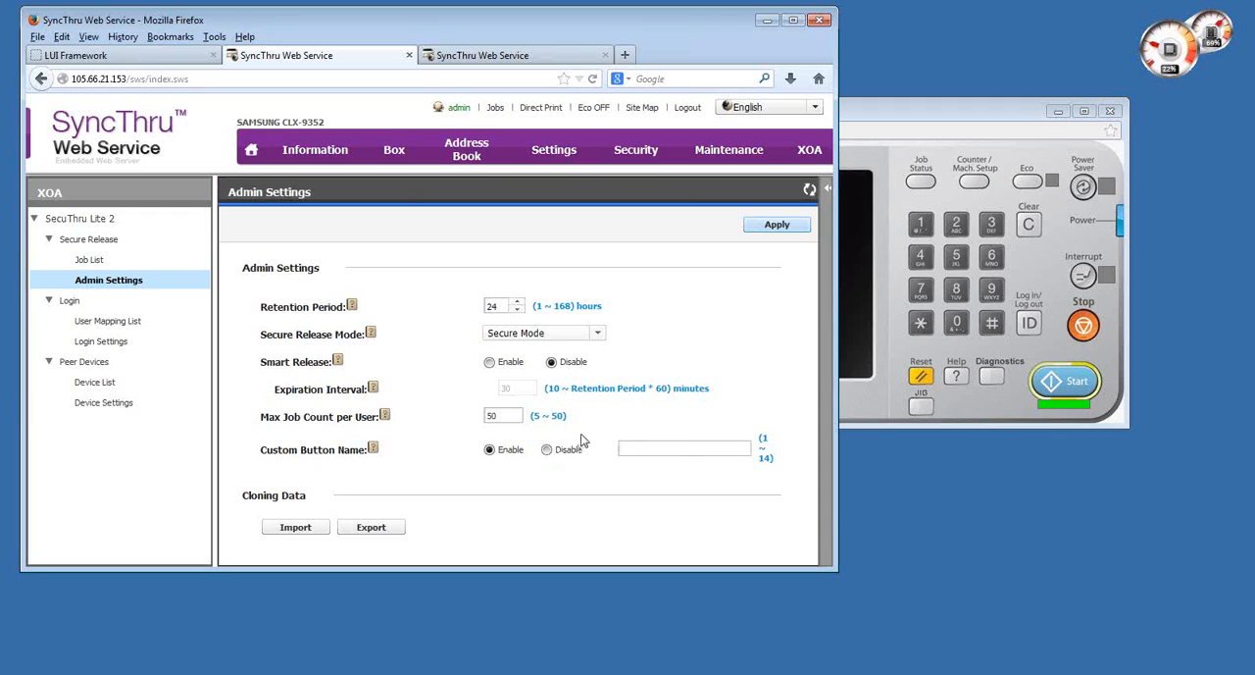
{"action": "left_click", "coordinate": [667, 449]}
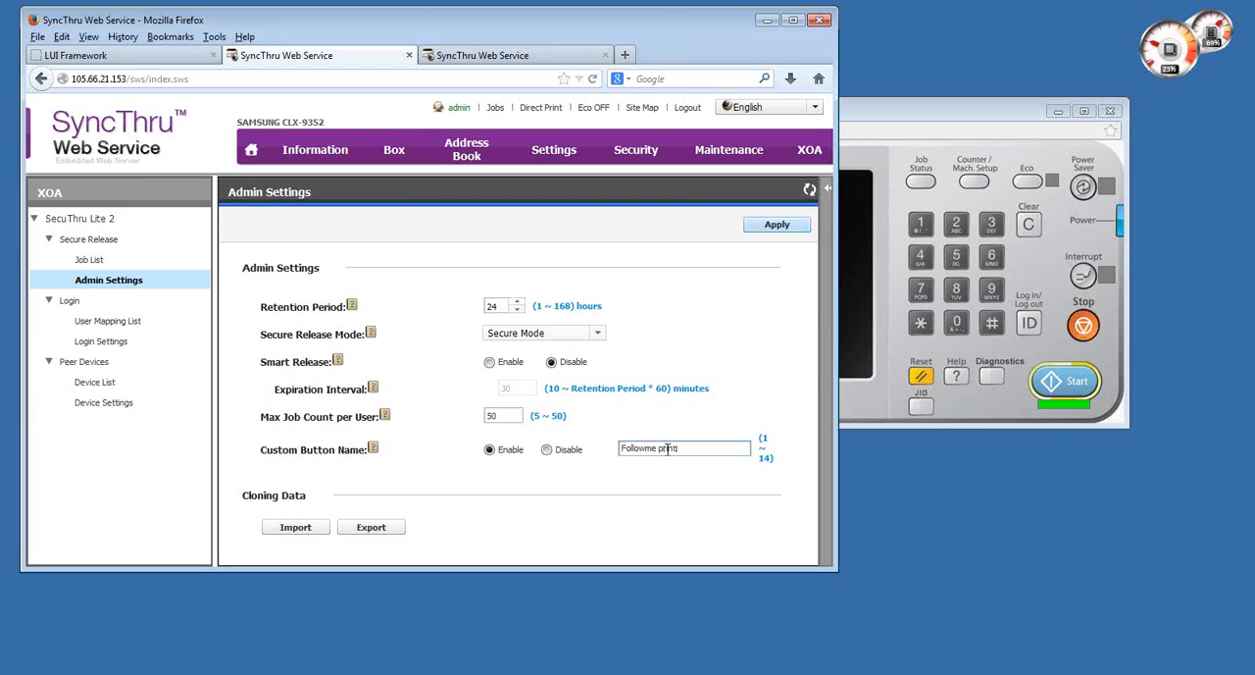
{"action": "left_click", "coordinate": [763, 226]}
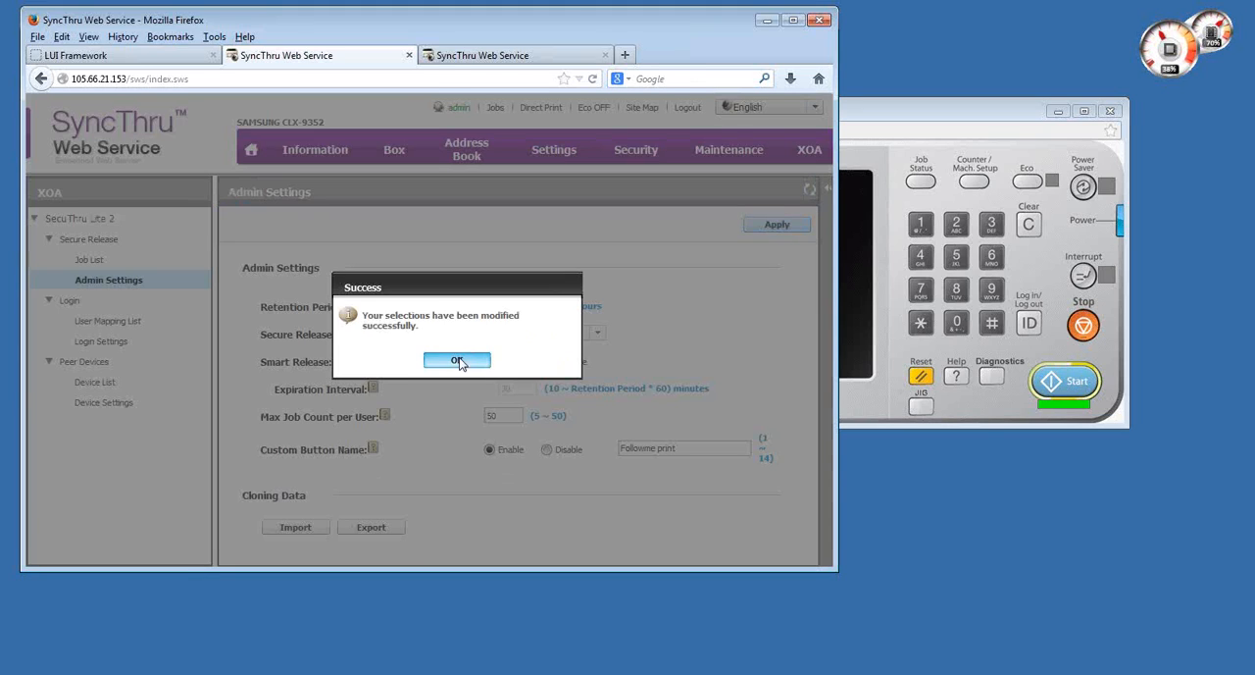
{"action": "left_click", "coordinate": [456, 361]}
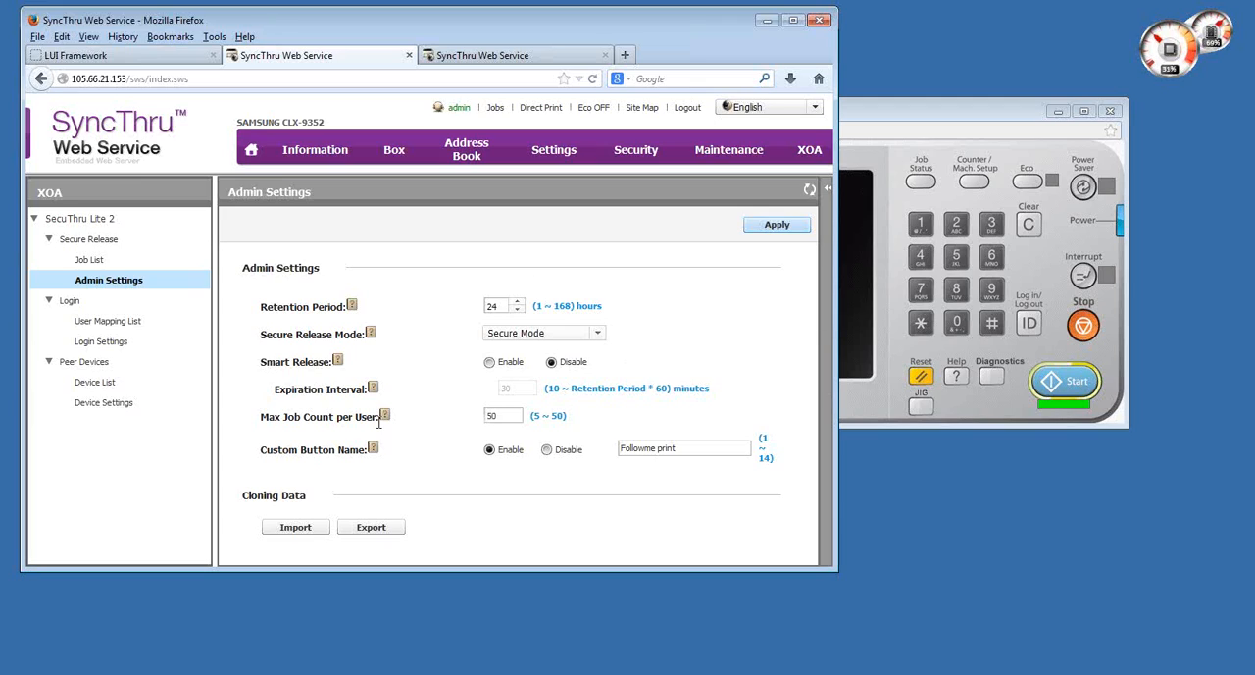
- Open the User Mapping List and examine the card entries of the LOCAL and 105.1.19.216 domains in turn
{"action": "left_click", "coordinate": [104, 323]}
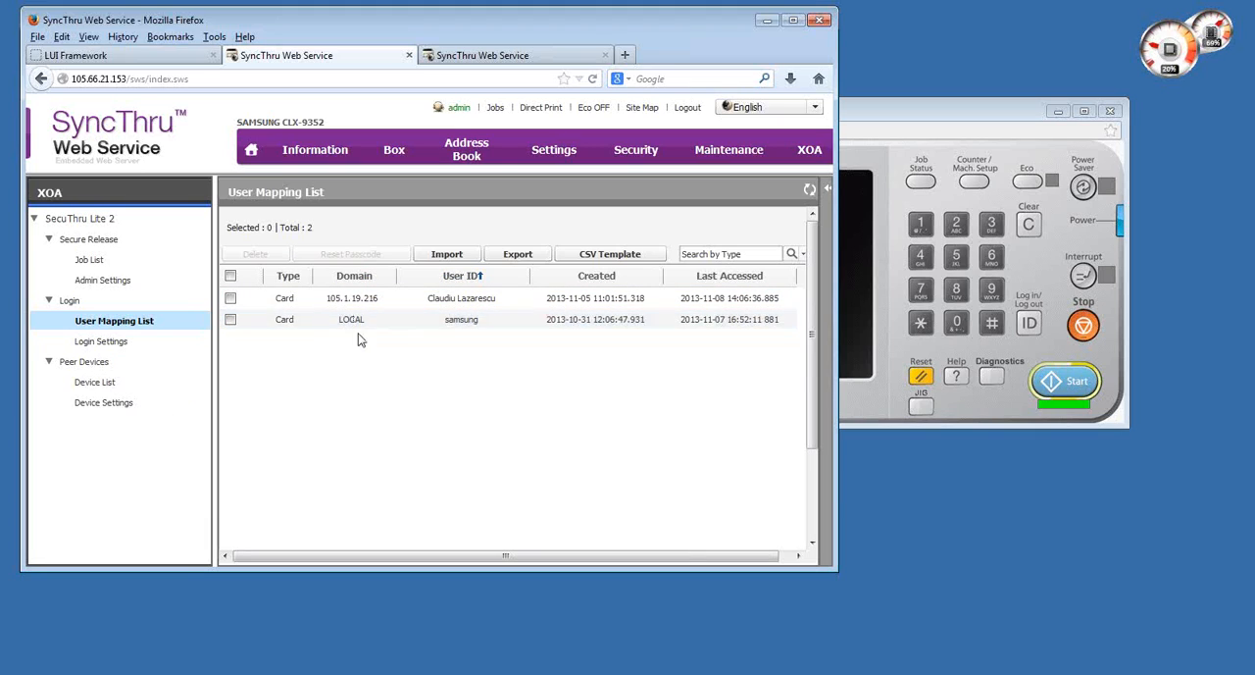
{"action": "left_click", "coordinate": [443, 327]}
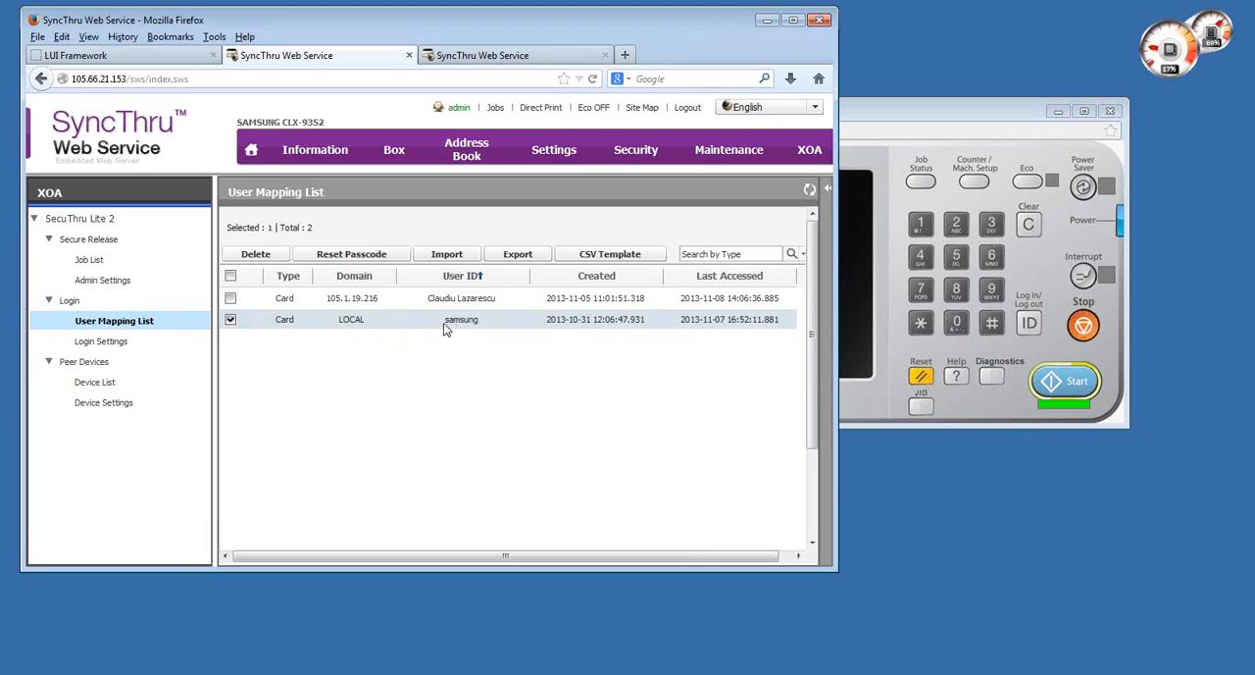
{"action": "left_click", "coordinate": [341, 306]}
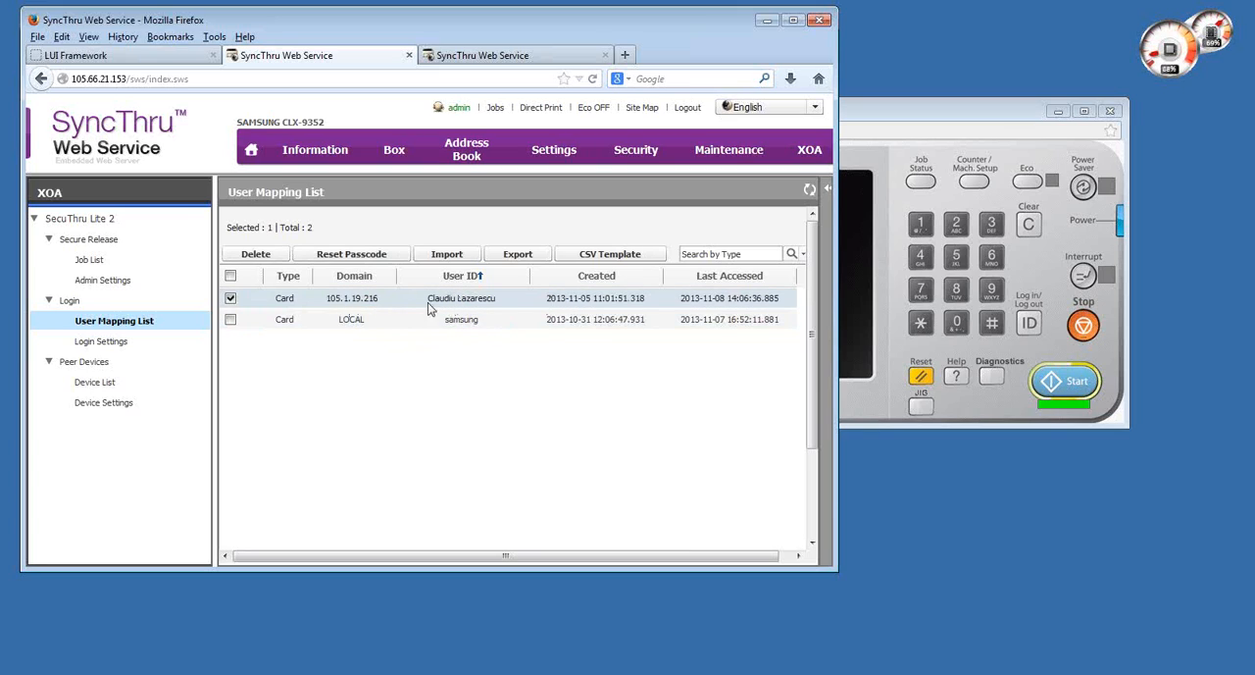
- Open the Login Settings of SecuThru Lite 2 and examine the PIN Login method and the Default Login Screen options
{"action": "left_click", "coordinate": [230, 299]}
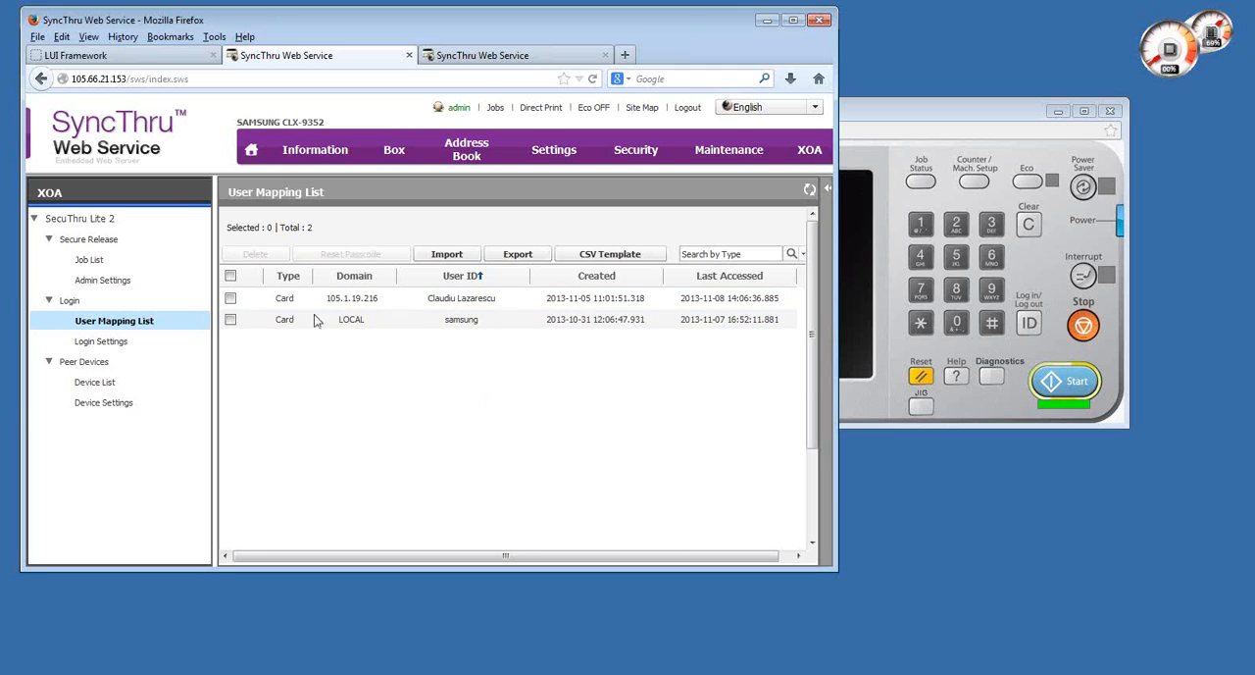
{"action": "left_click", "coordinate": [116, 345]}
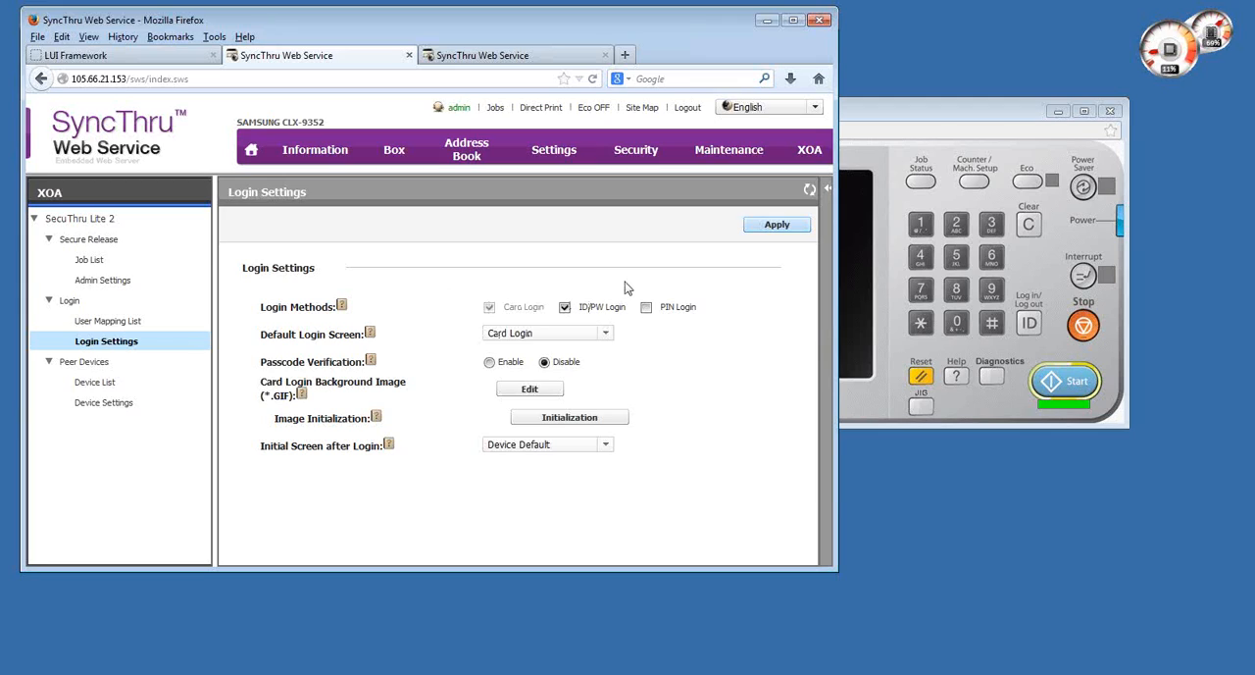
{"action": "left_click", "coordinate": [647, 309]}
{"action": "left_click", "coordinate": [649, 308]}
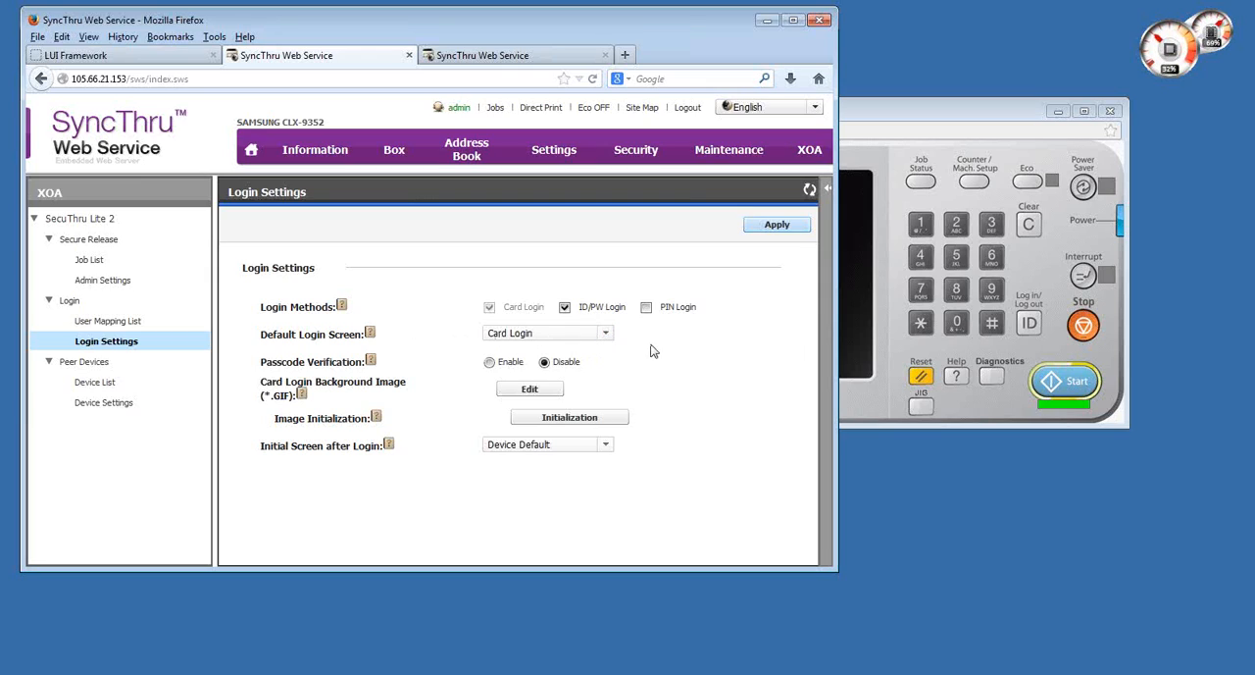
{"action": "left_click", "coordinate": [608, 334]}
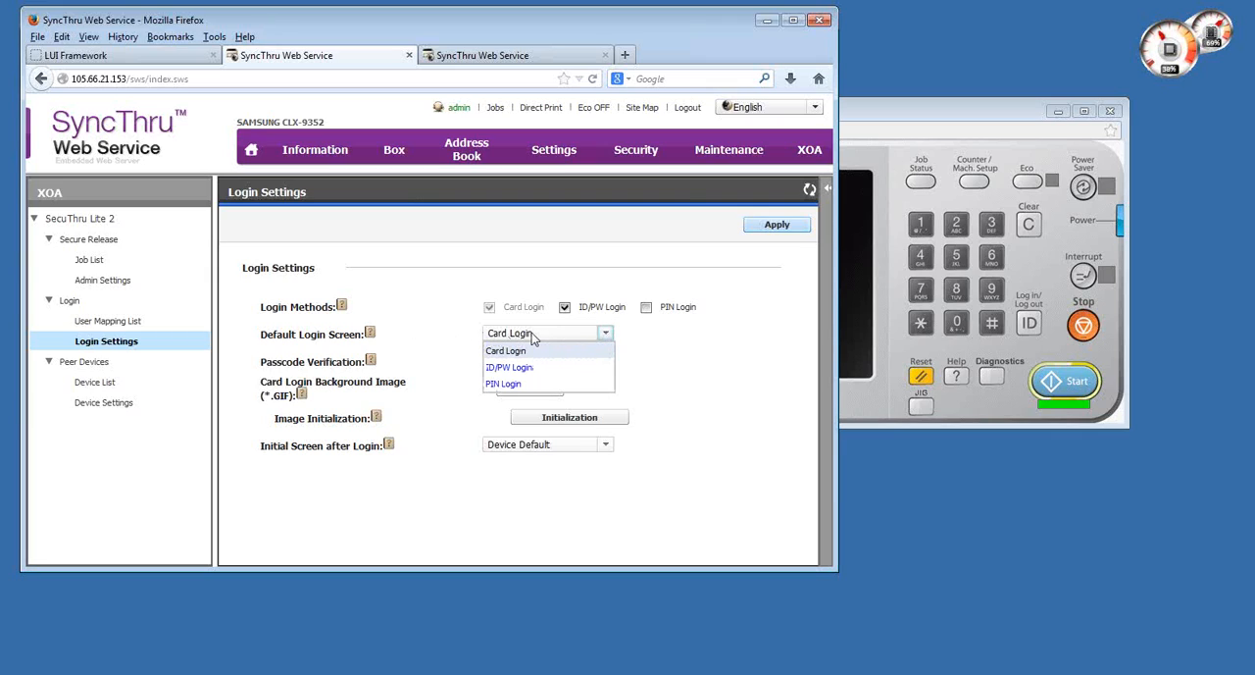
{"action": "left_click", "coordinate": [649, 347]}
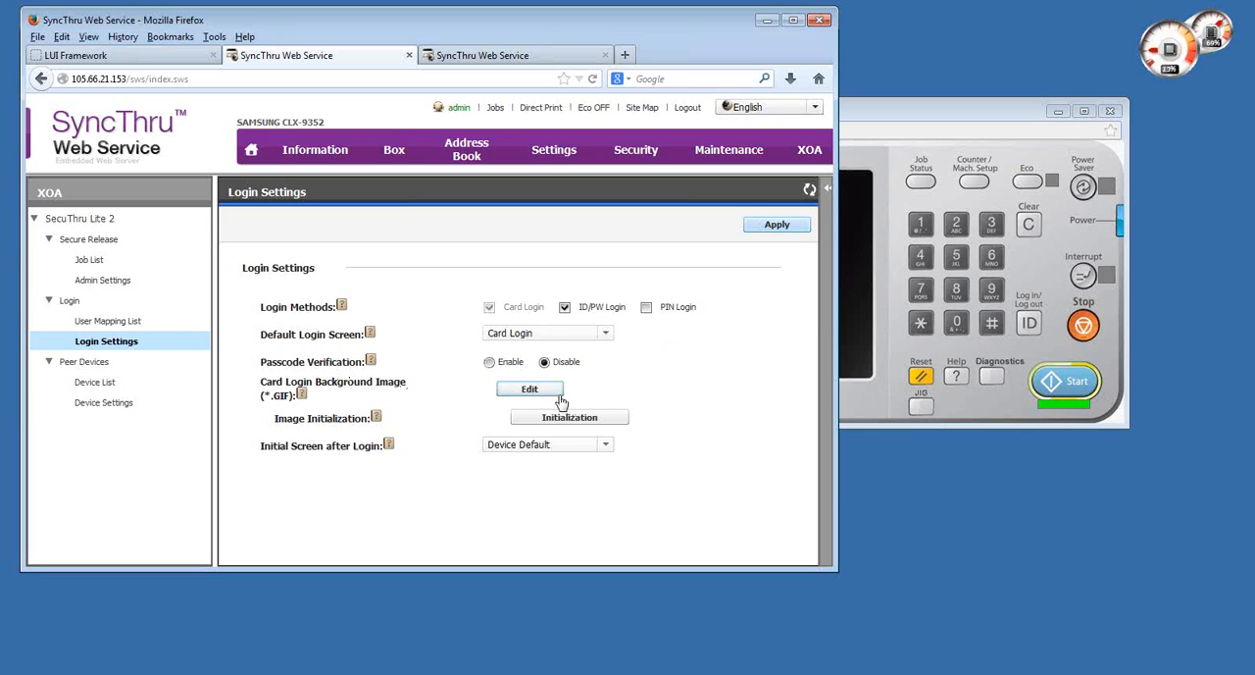
- Switch to the LUI Framework page and reload it to bring up the printer panel's card login screen
{"action": "left_click", "coordinate": [123, 55]}
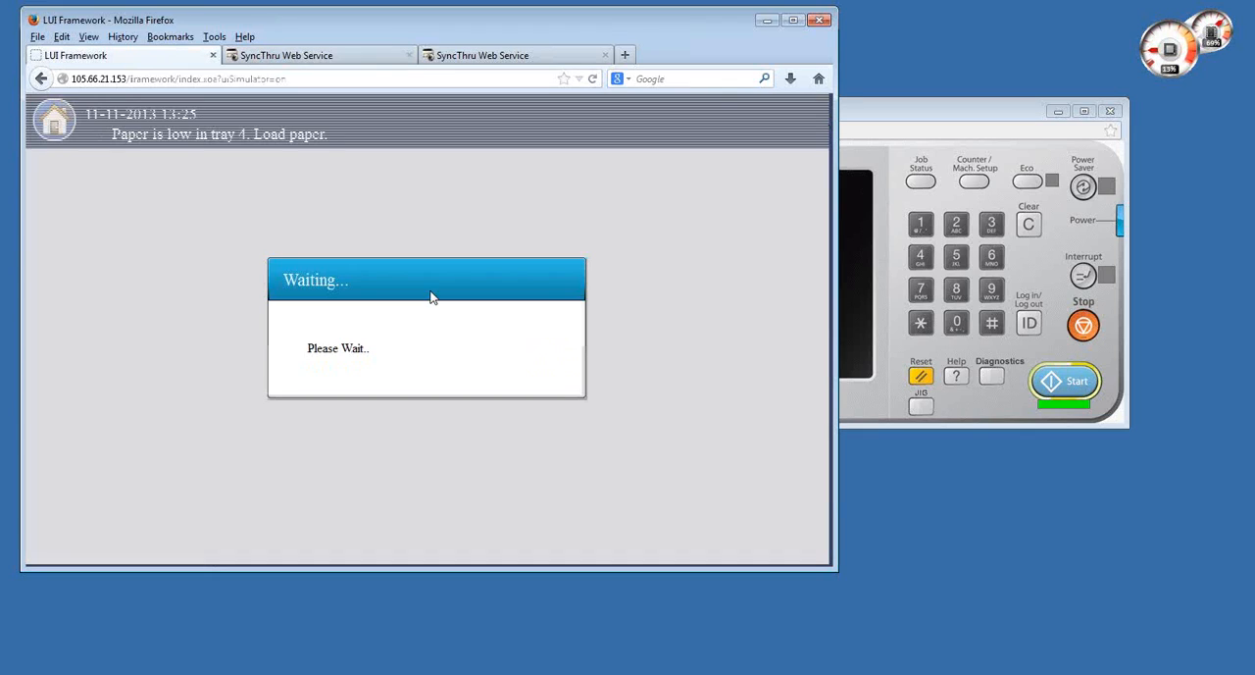
{"action": "left_click", "coordinate": [364, 82]}
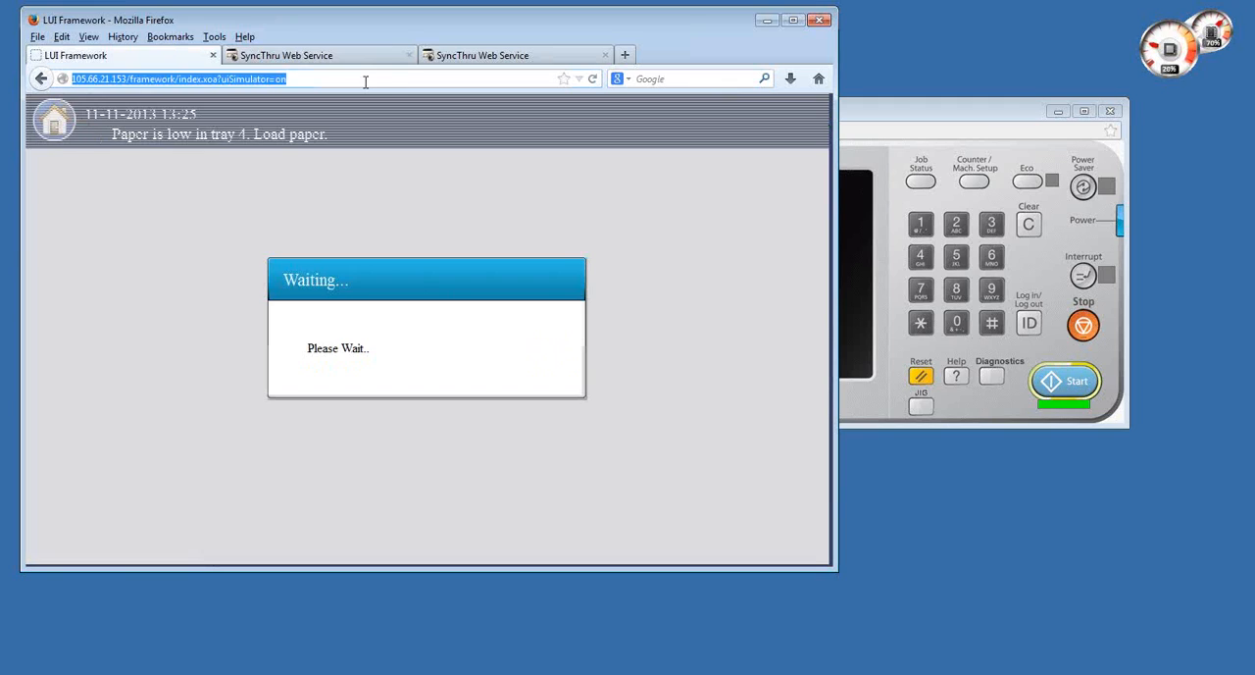
{"action": "key", "text": "Return"}
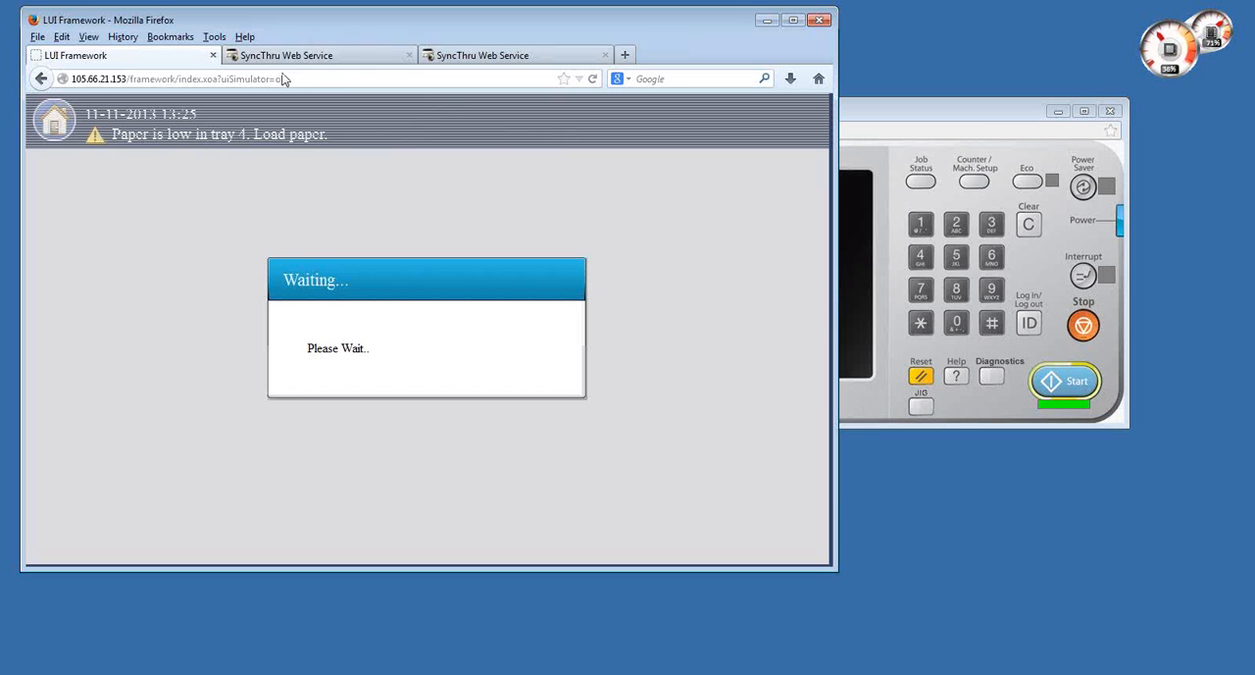
{"action": "left_click", "coordinate": [300, 79]}
{"action": "key", "text": "Return"}
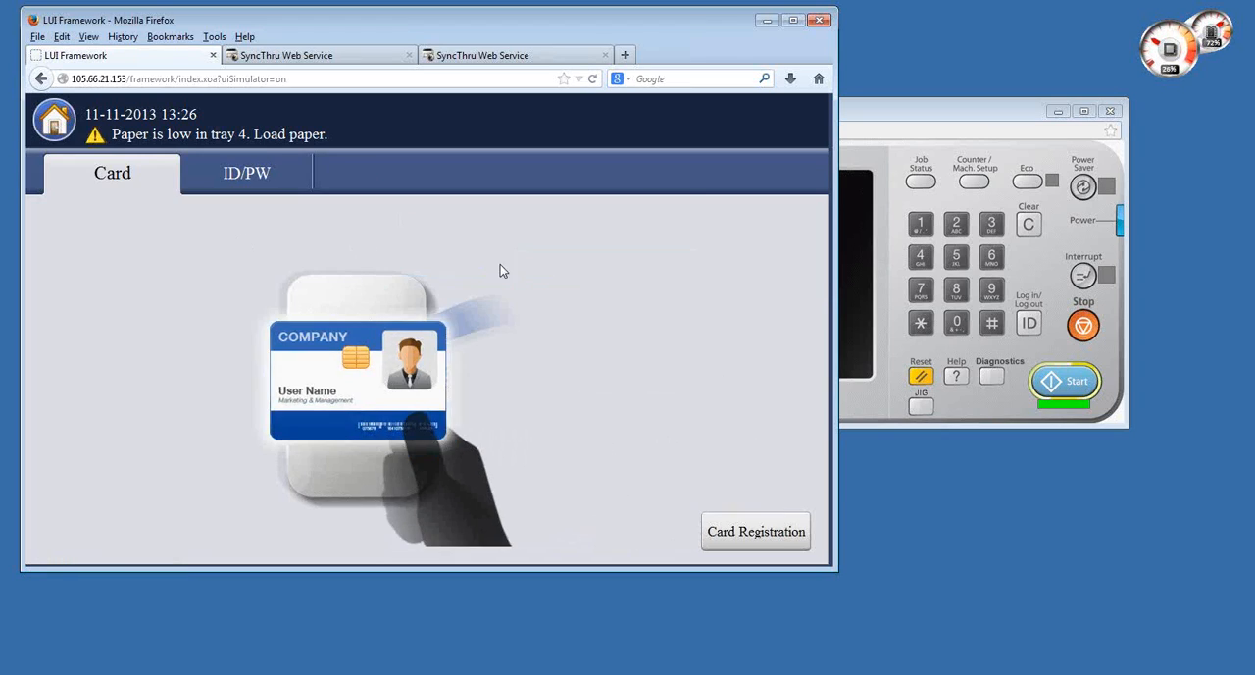
- Return to the Login Settings, view the Initial Screen after Login options and keep Device Default
{"action": "left_click", "coordinate": [308, 56]}
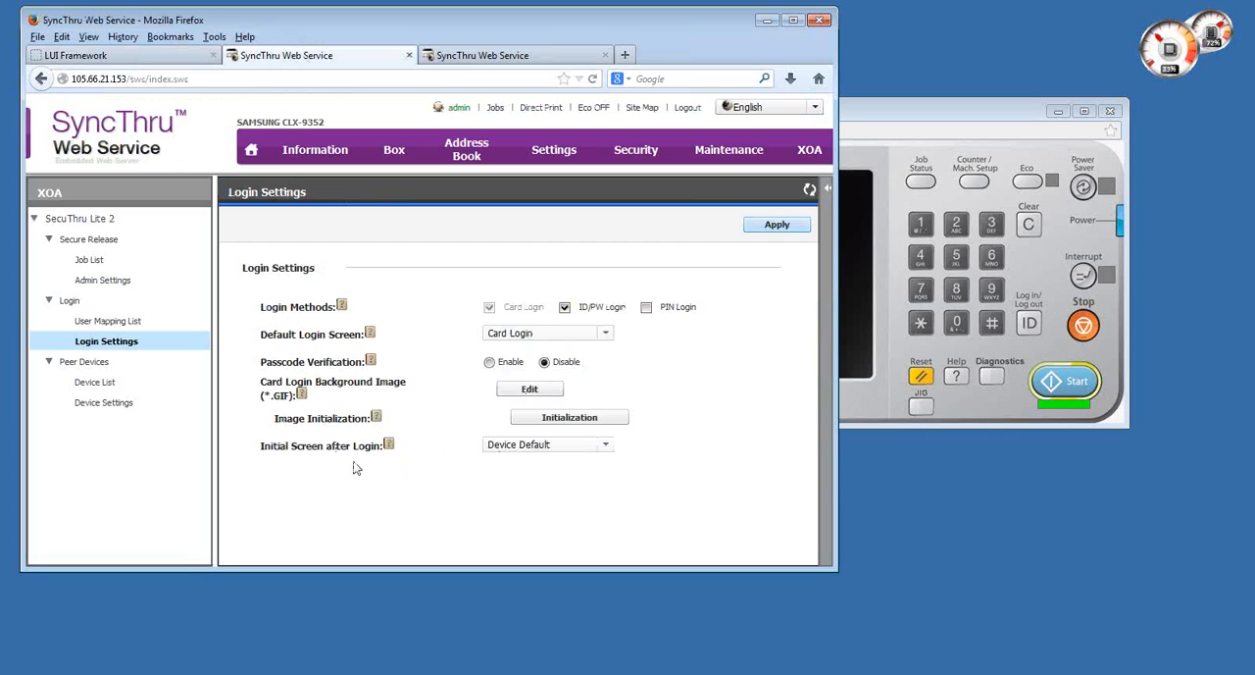
{"action": "left_click", "coordinate": [607, 445]}
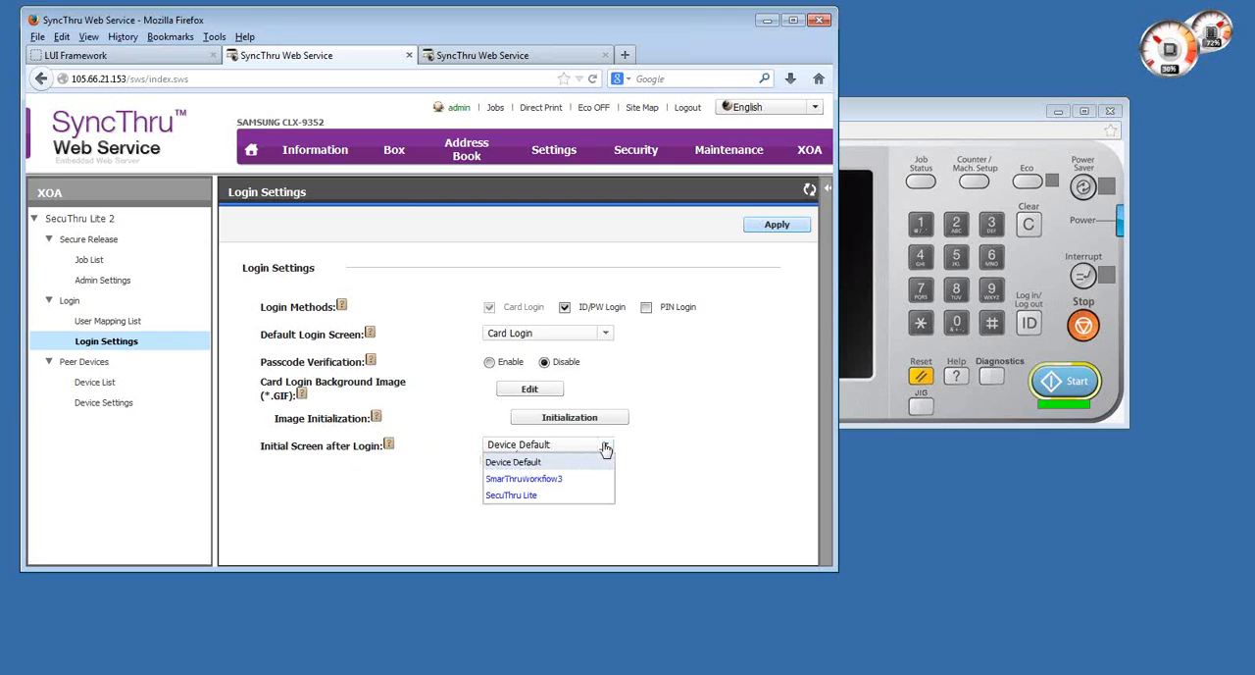
{"action": "left_click", "coordinate": [530, 463]}
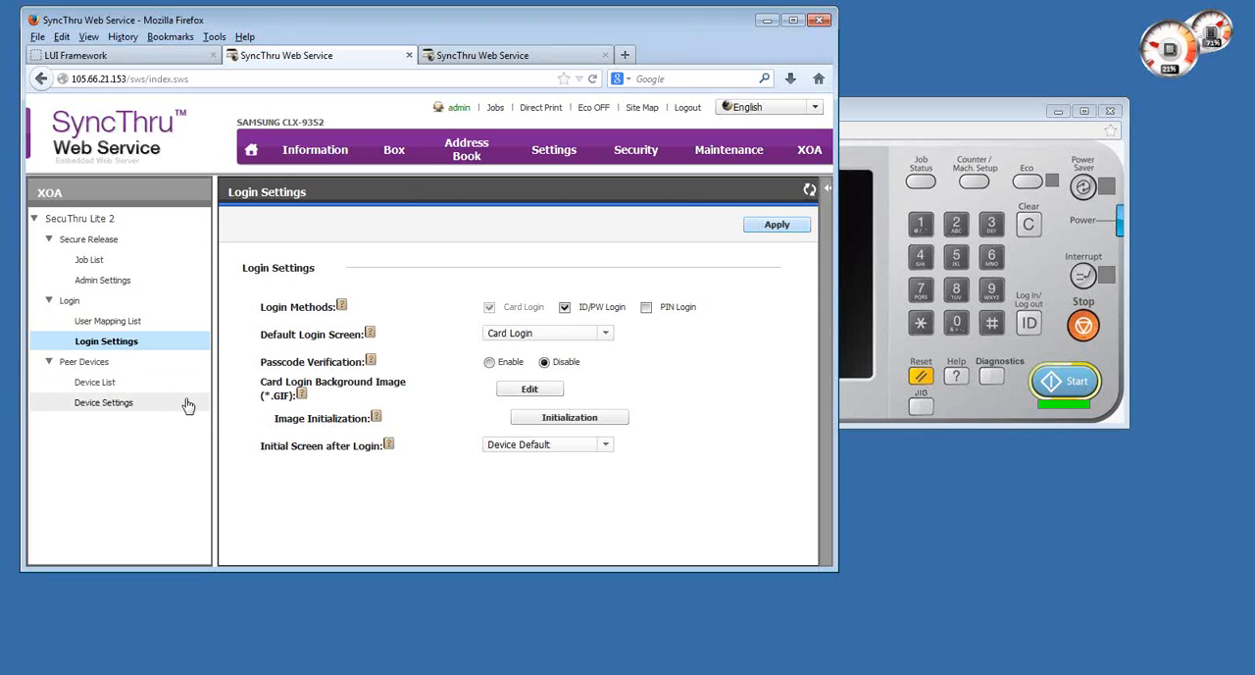
- Open the Peer Devices list and examine the CLX-9301 entry alongside the current CLX-9352 device
{"action": "left_click", "coordinate": [133, 385]}
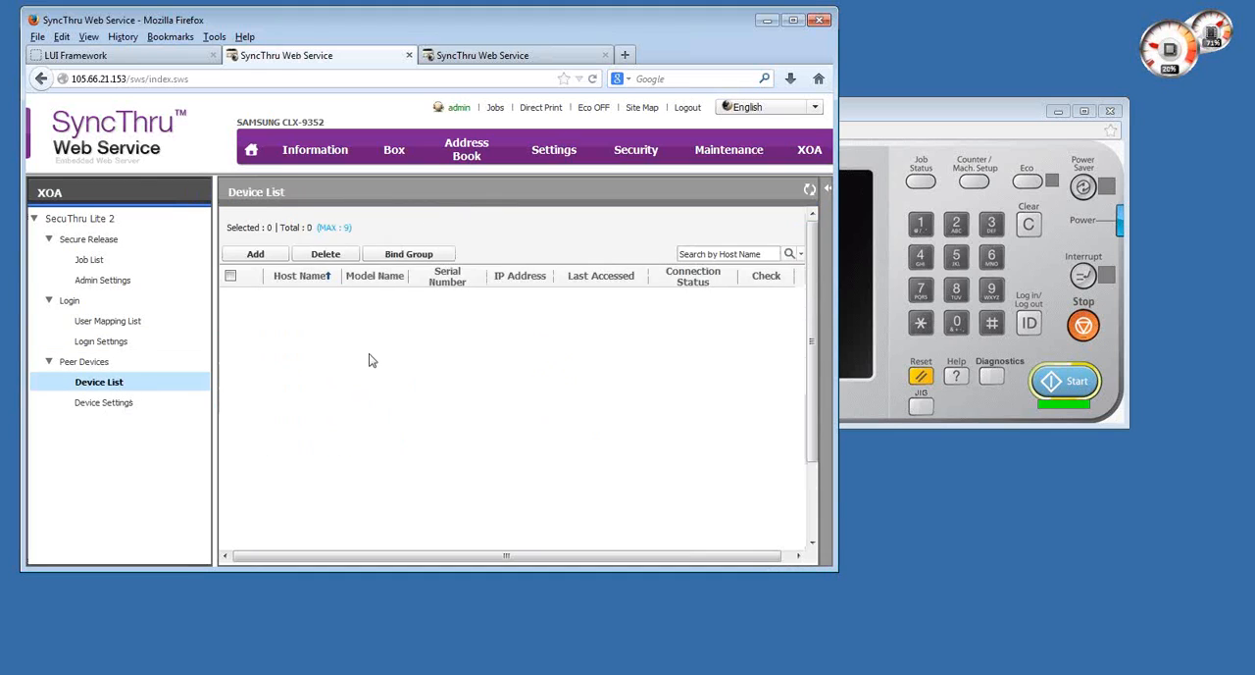
{"action": "left_click", "coordinate": [341, 305]}
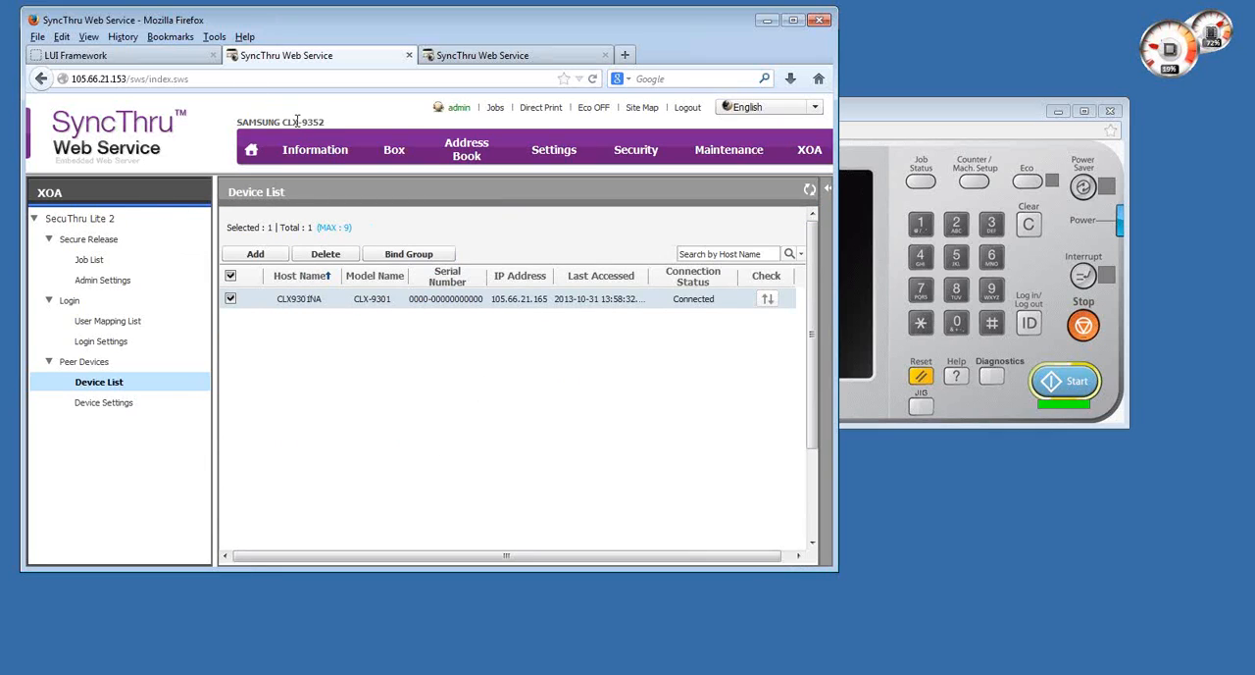
{"action": "left_click_drag", "start_coordinate": [296, 120], "coordinate": [327, 122]}
{"action": "left_click", "coordinate": [362, 122]}
- Open the card registration form on the printer panel and view the domains offered in its Domain List
{"action": "left_click", "coordinate": [135, 55]}
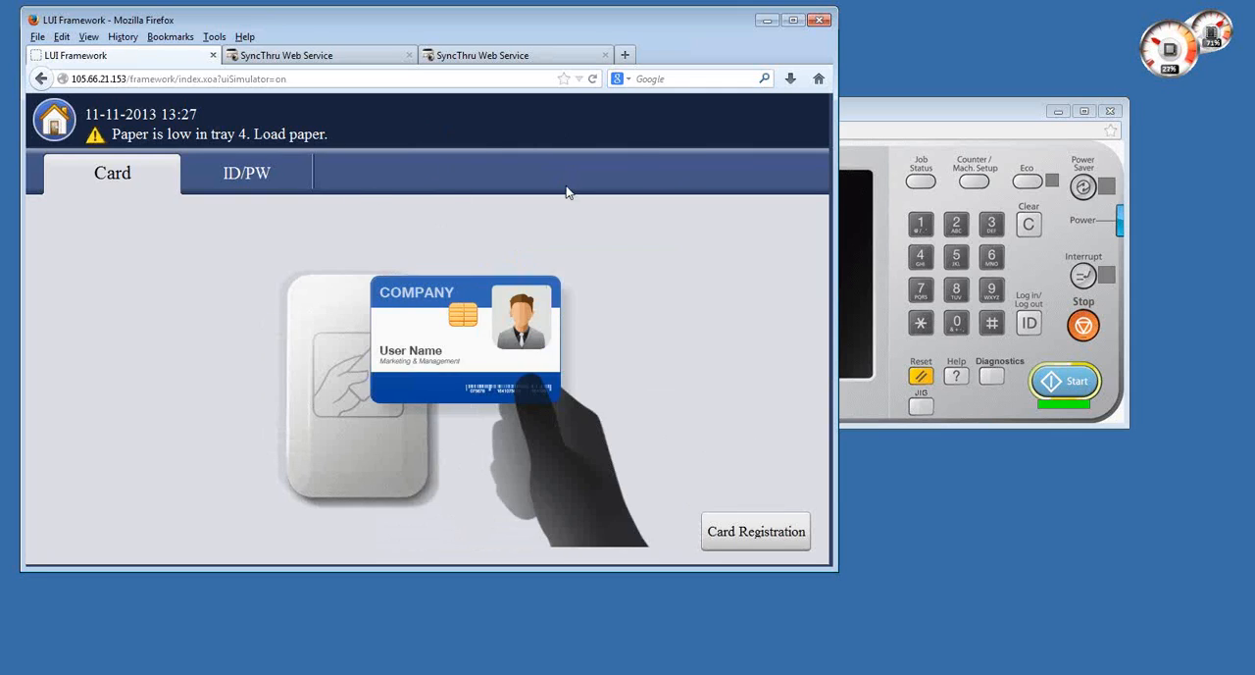
{"action": "left_click", "coordinate": [751, 530]}
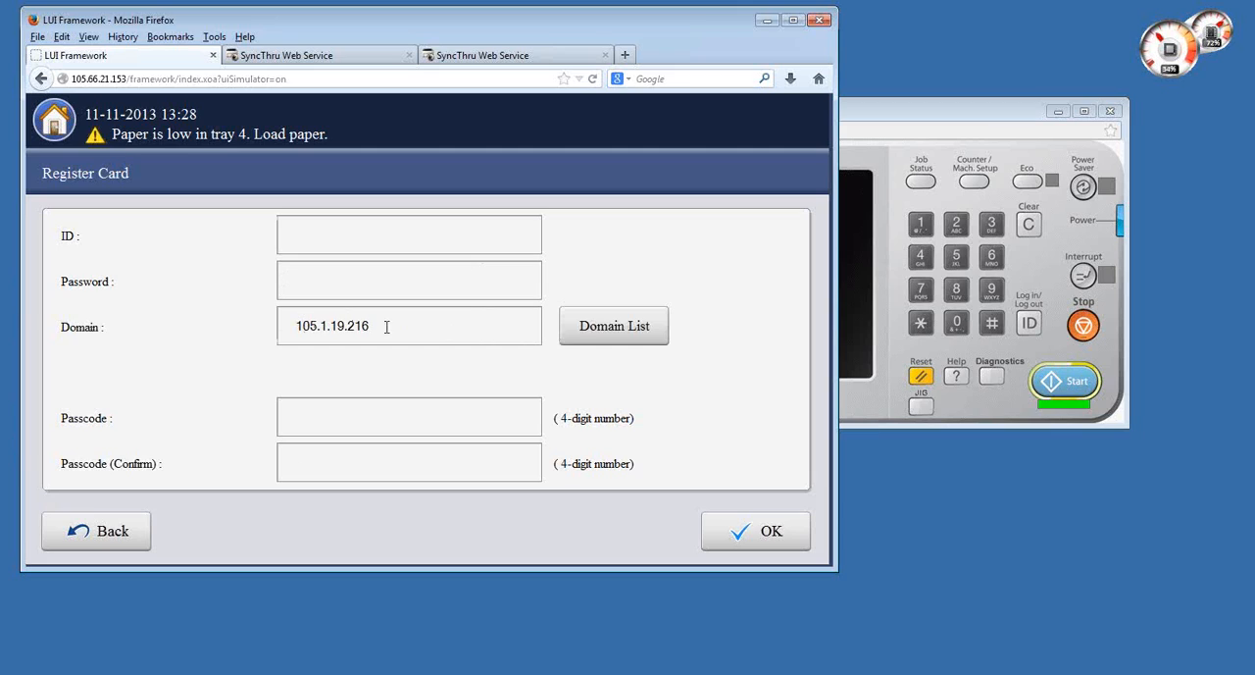
{"action": "left_click", "coordinate": [616, 336]}
{"action": "left_click", "coordinate": [333, 320]}
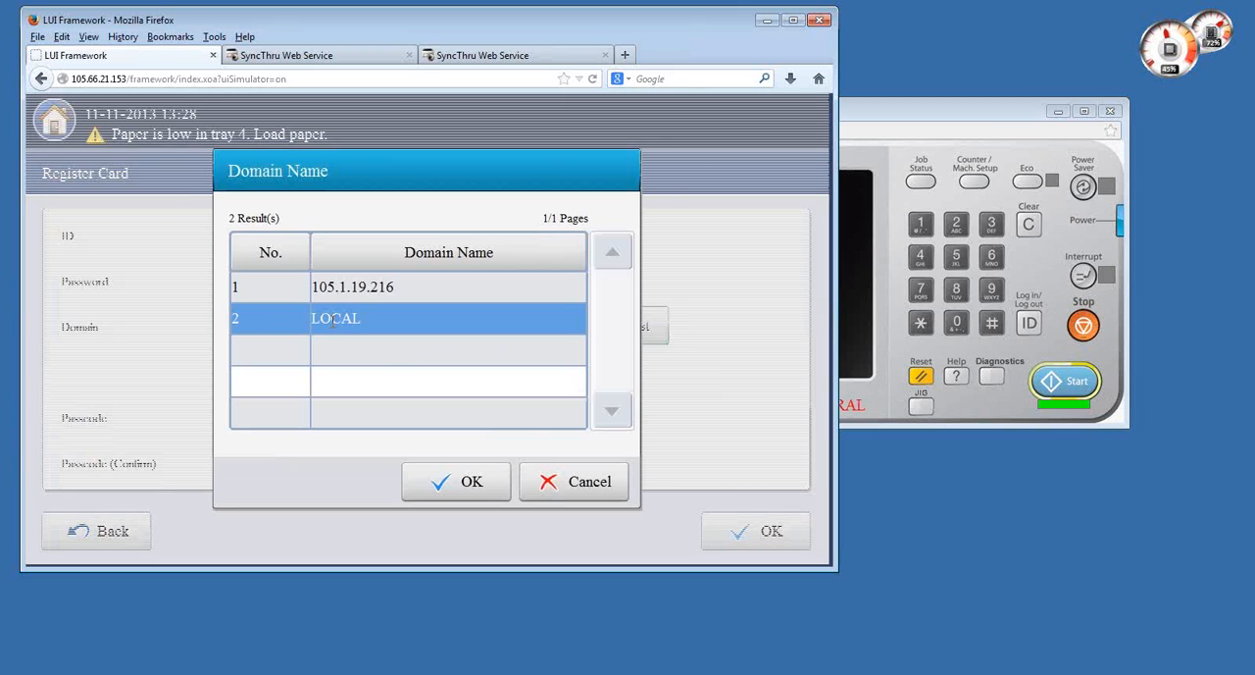
{"action": "left_click", "coordinate": [574, 480]}
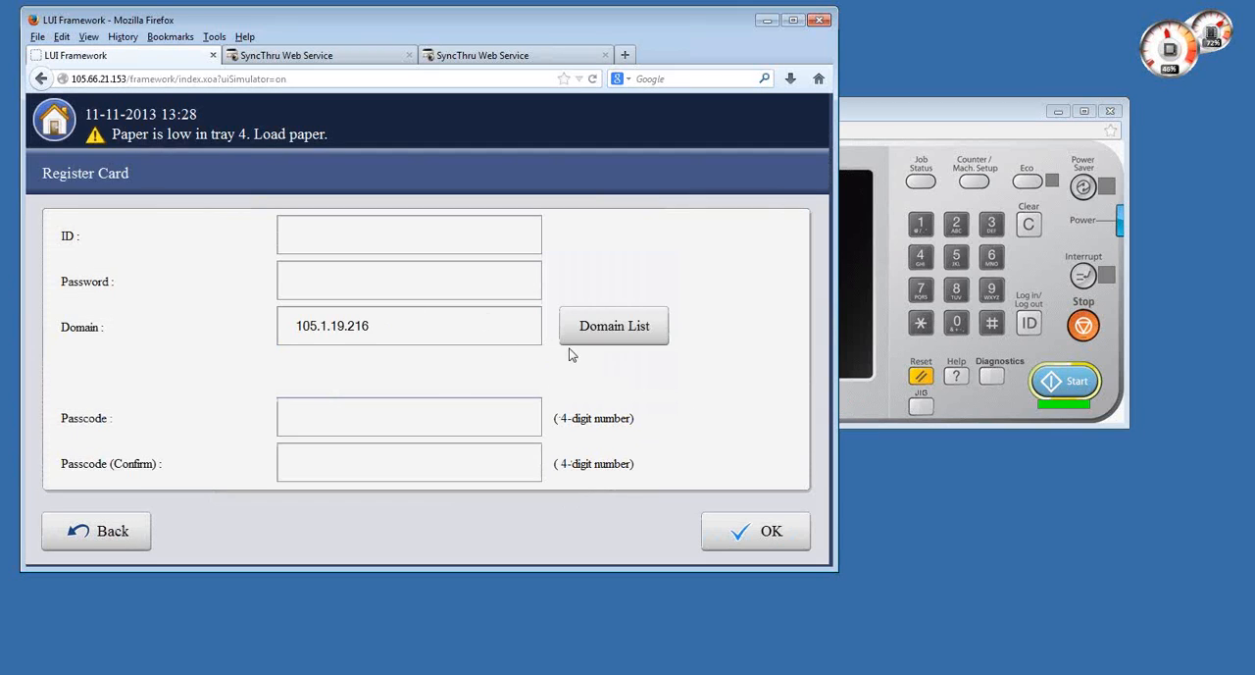
- View the Passcode entry of the card registration form without filling it in, and return to the card login screen
{"action": "left_click", "coordinate": [348, 428]}
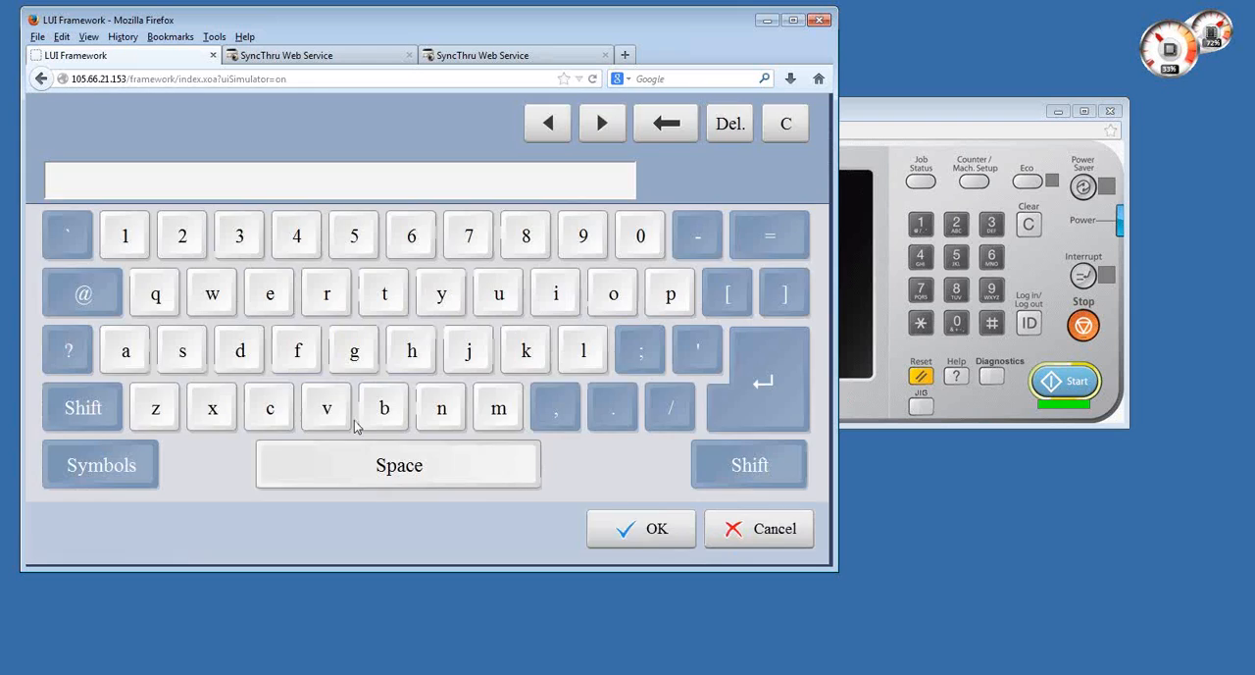
{"action": "left_click", "coordinate": [801, 539]}
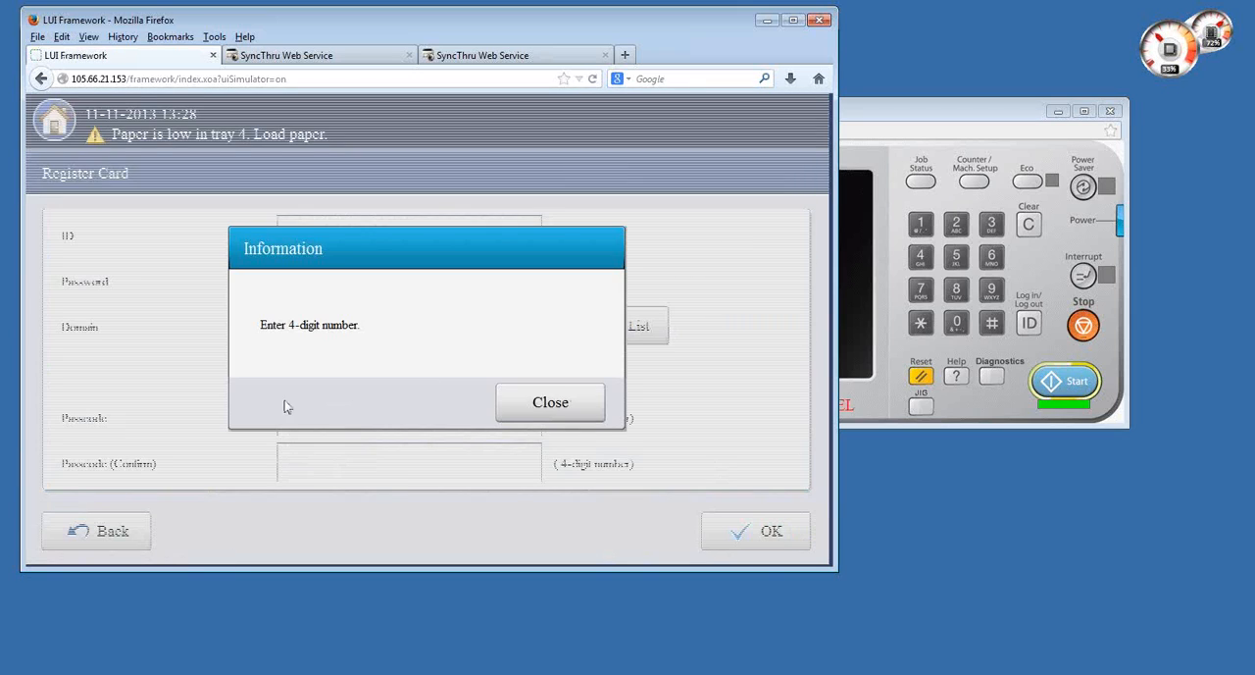
{"action": "left_click", "coordinate": [539, 400]}
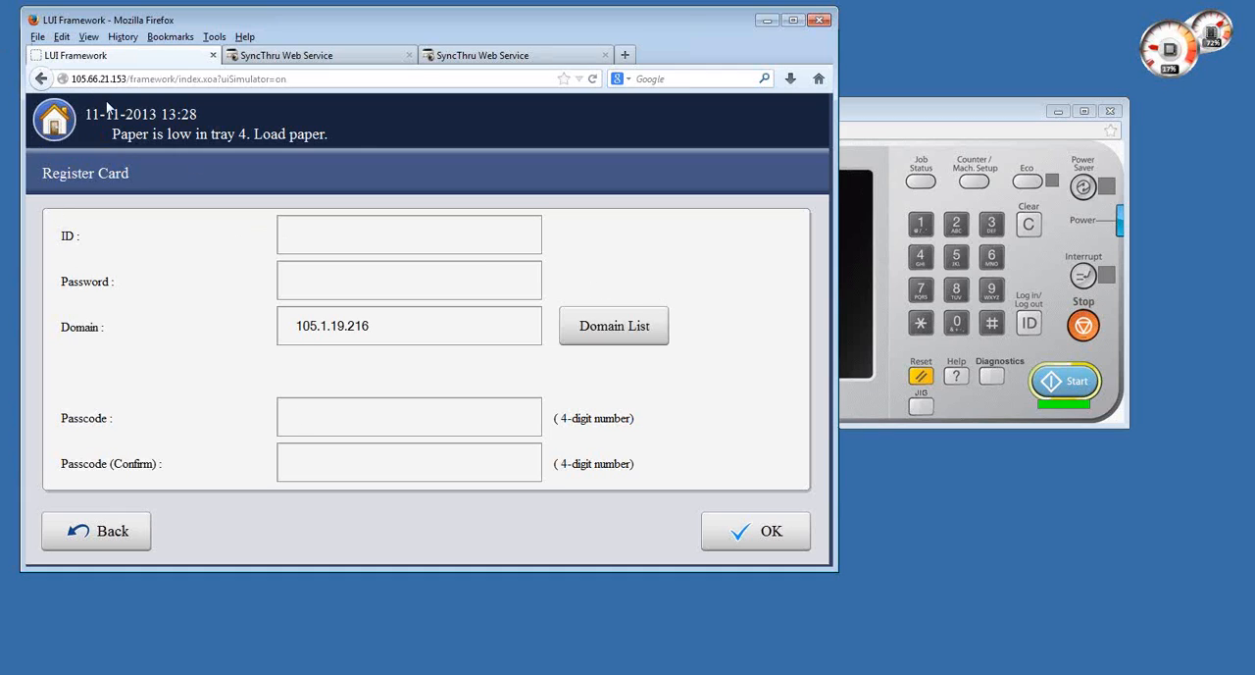
{"action": "left_click", "coordinate": [114, 538]}
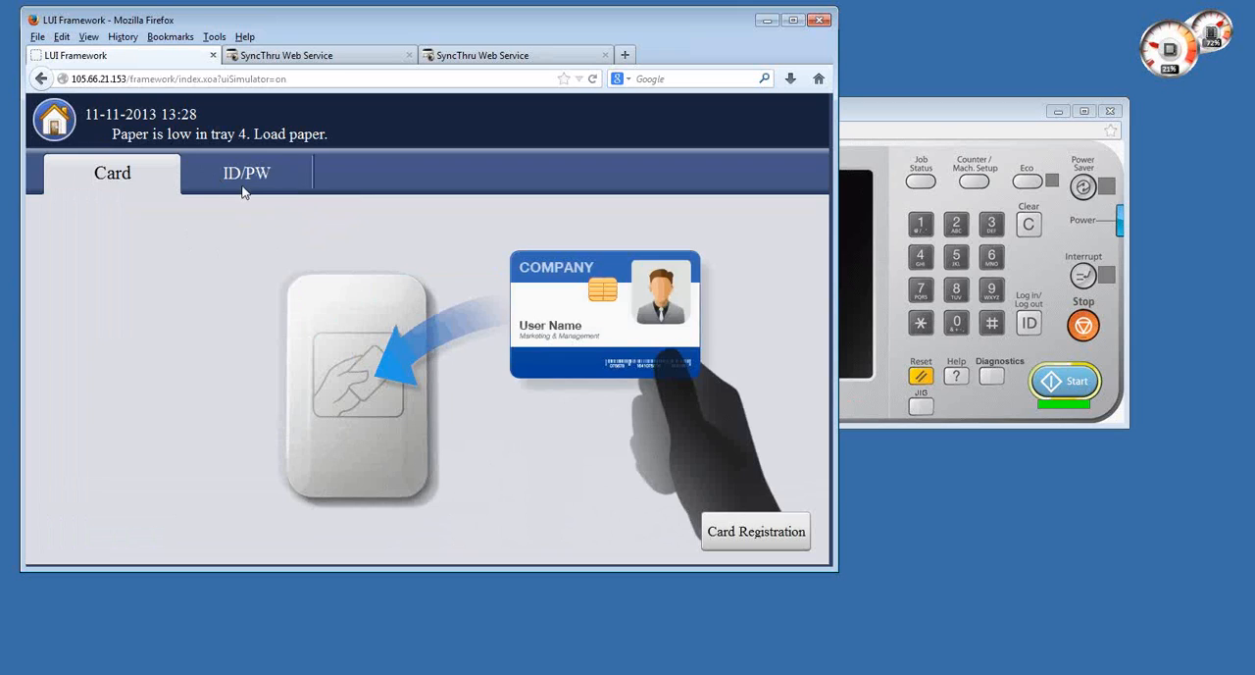
- Log in to the printer panel by ID/PW, entering the user's ID and account password for domain 105.1.19.216
{"action": "left_click", "coordinate": [248, 176]}
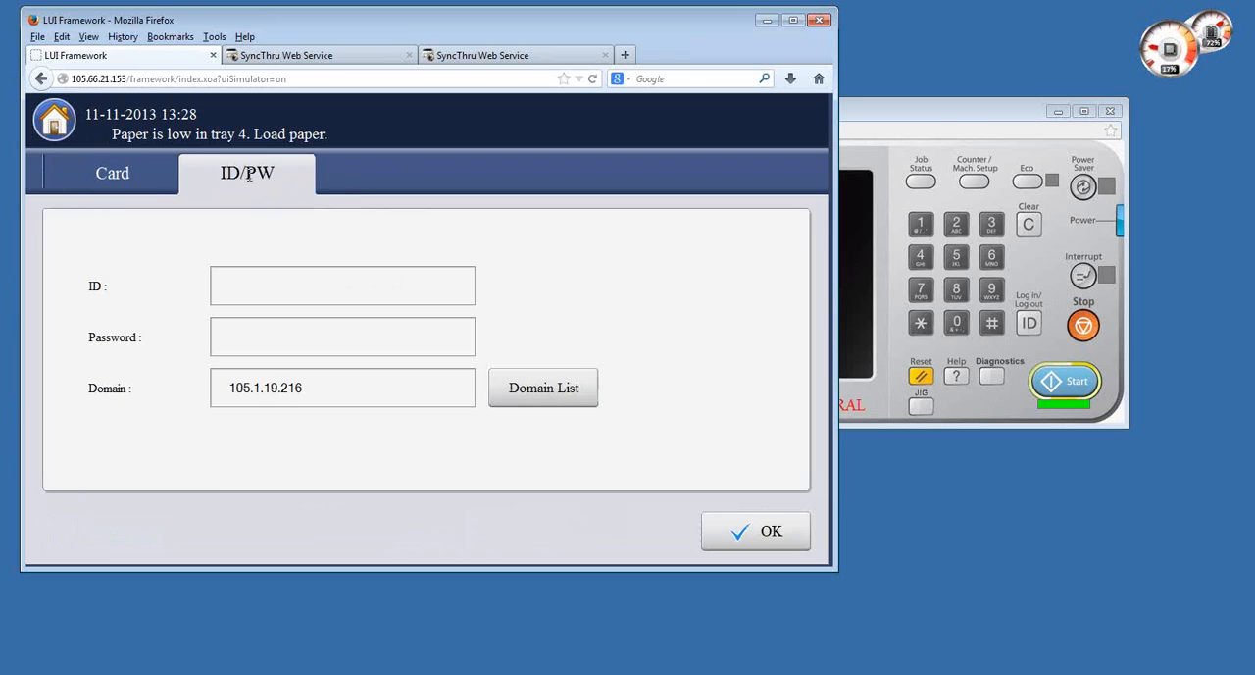
{"action": "left_click", "coordinate": [268, 325]}
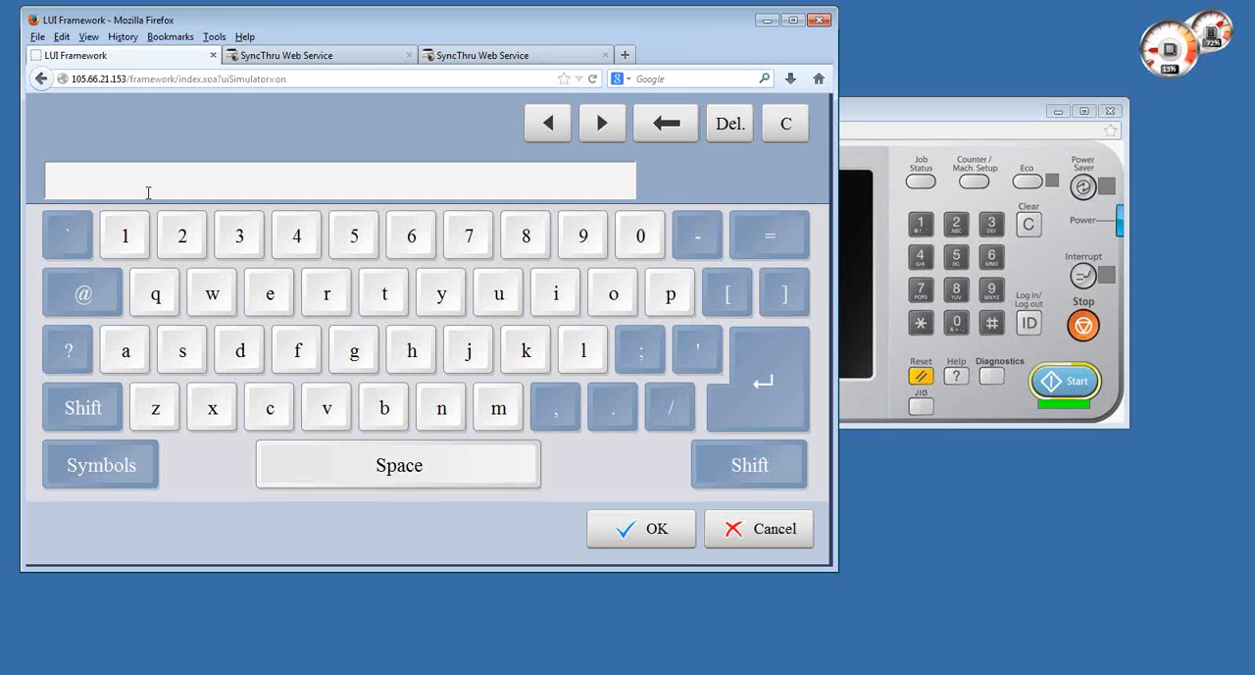
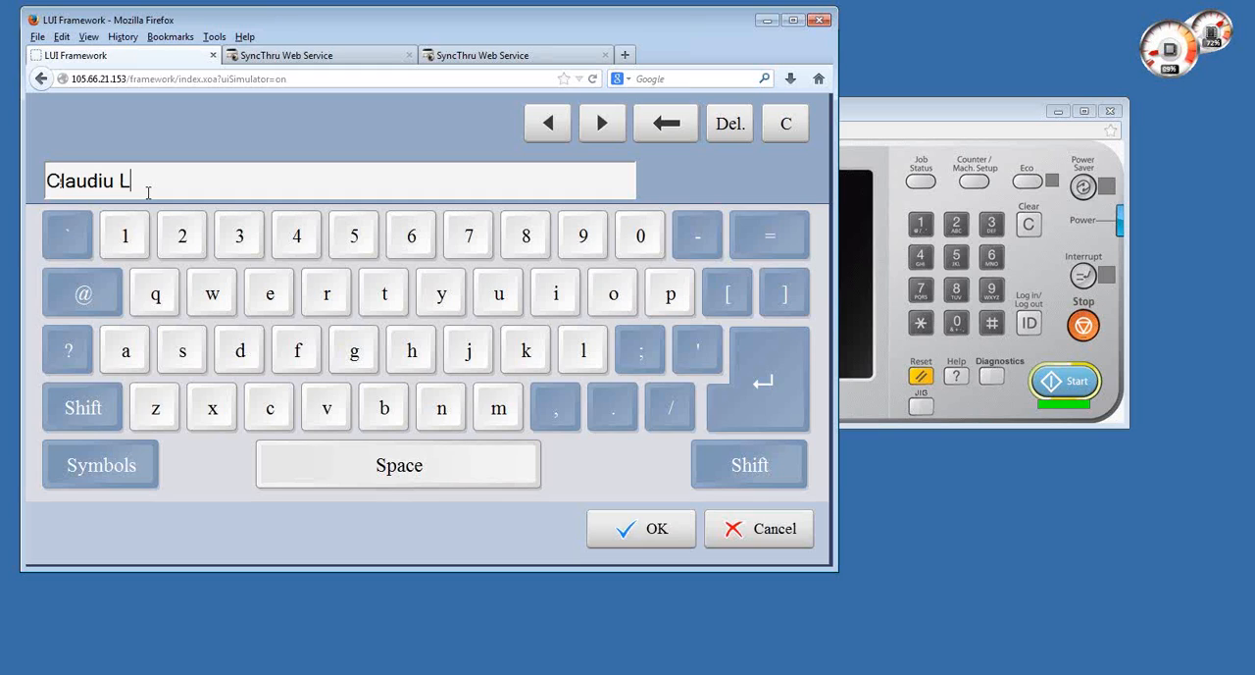
{"action": "key", "text": "Return"}
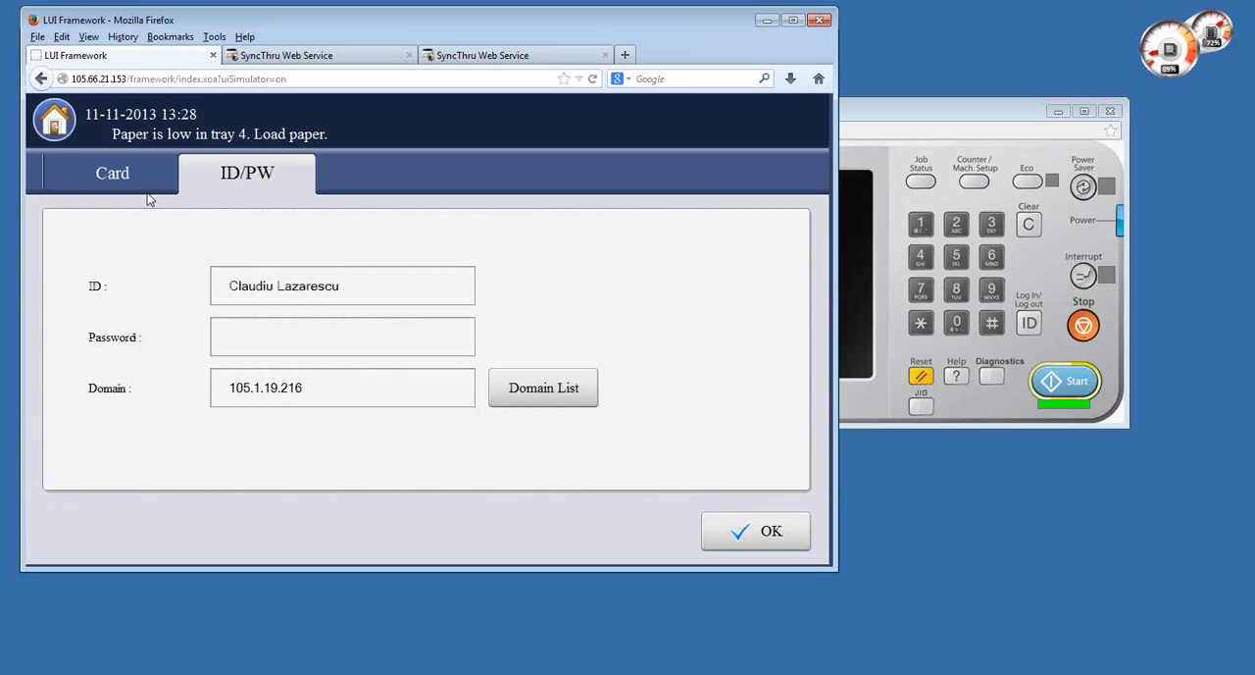
{"action": "left_click", "coordinate": [284, 331]}
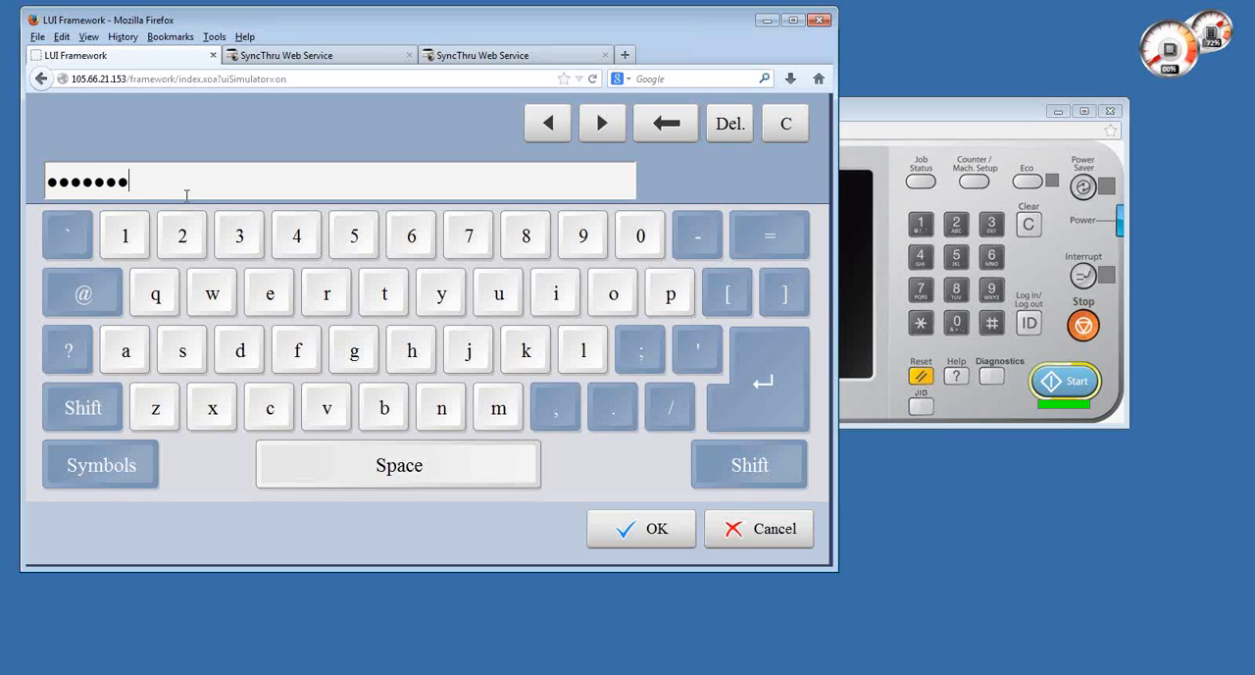
{"action": "key", "text": "Return"}
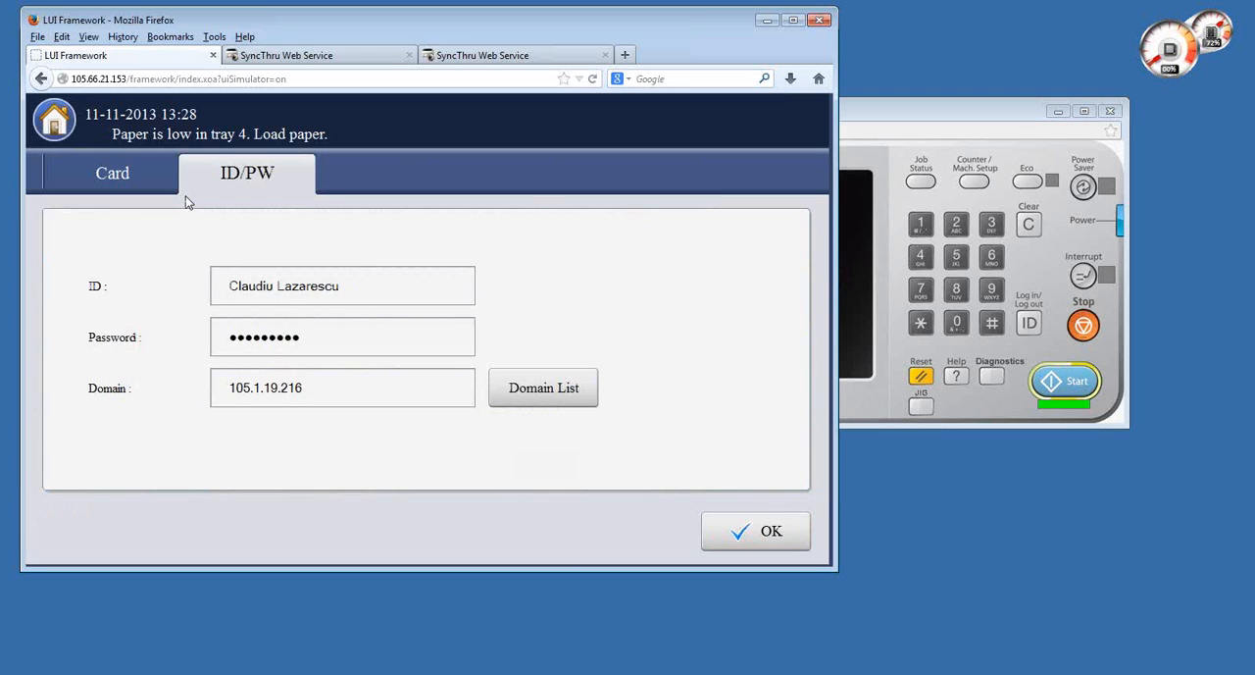
{"action": "left_click", "coordinate": [785, 547]}
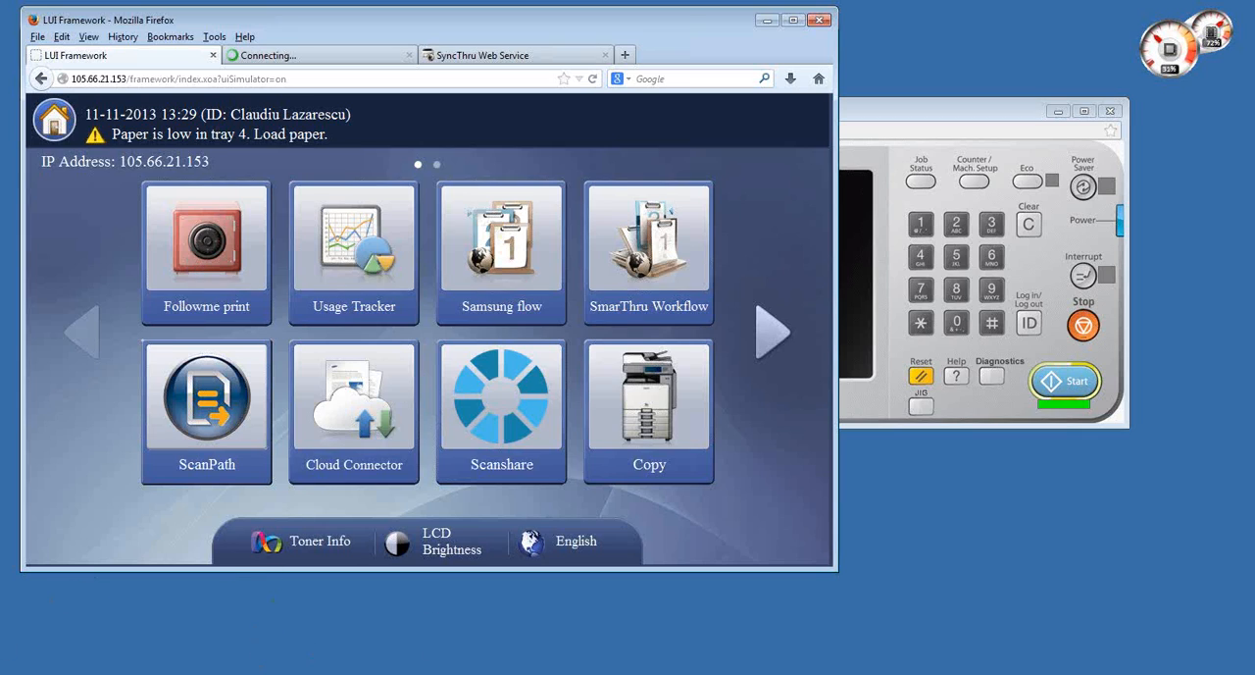
- Open Devices and Printers and bring up the printer properties of Samsung CLX-9252 9352 Series (105.66.21.153)
{"action": "left_click", "coordinate": [10, 671]}
{"action": "left_click", "coordinate": [258, 450]}
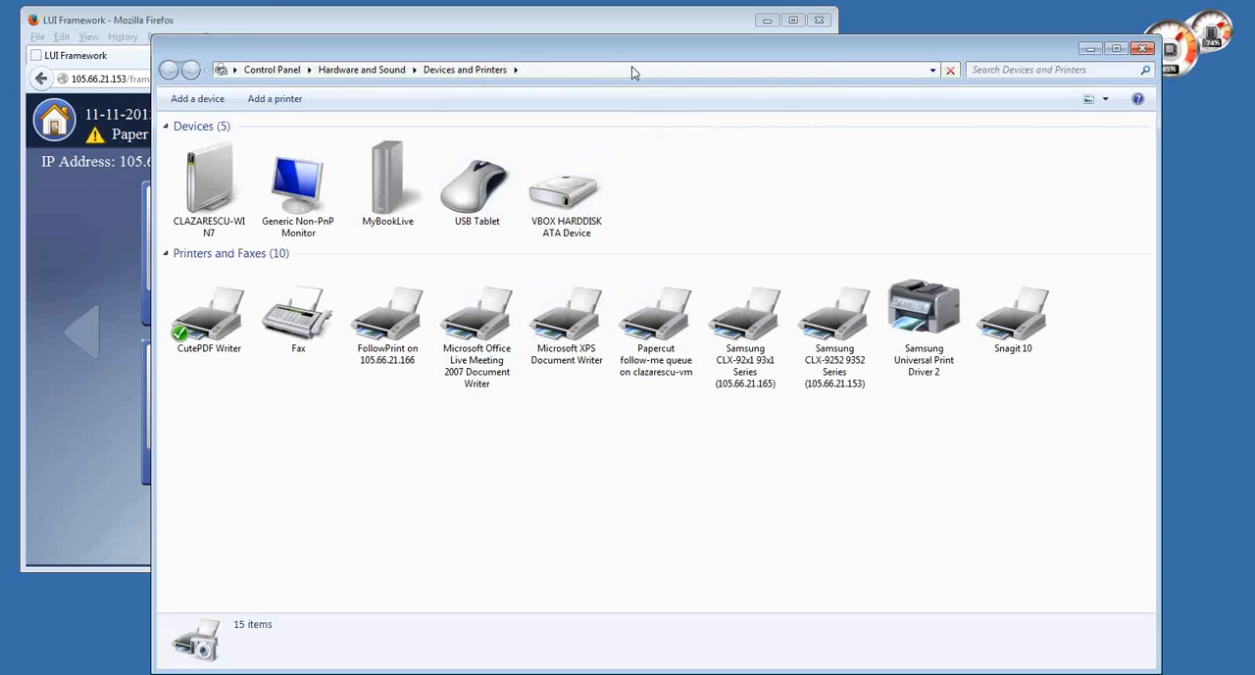
{"action": "left_click_drag", "start_coordinate": [636, 52], "coordinate": [590, 51]}
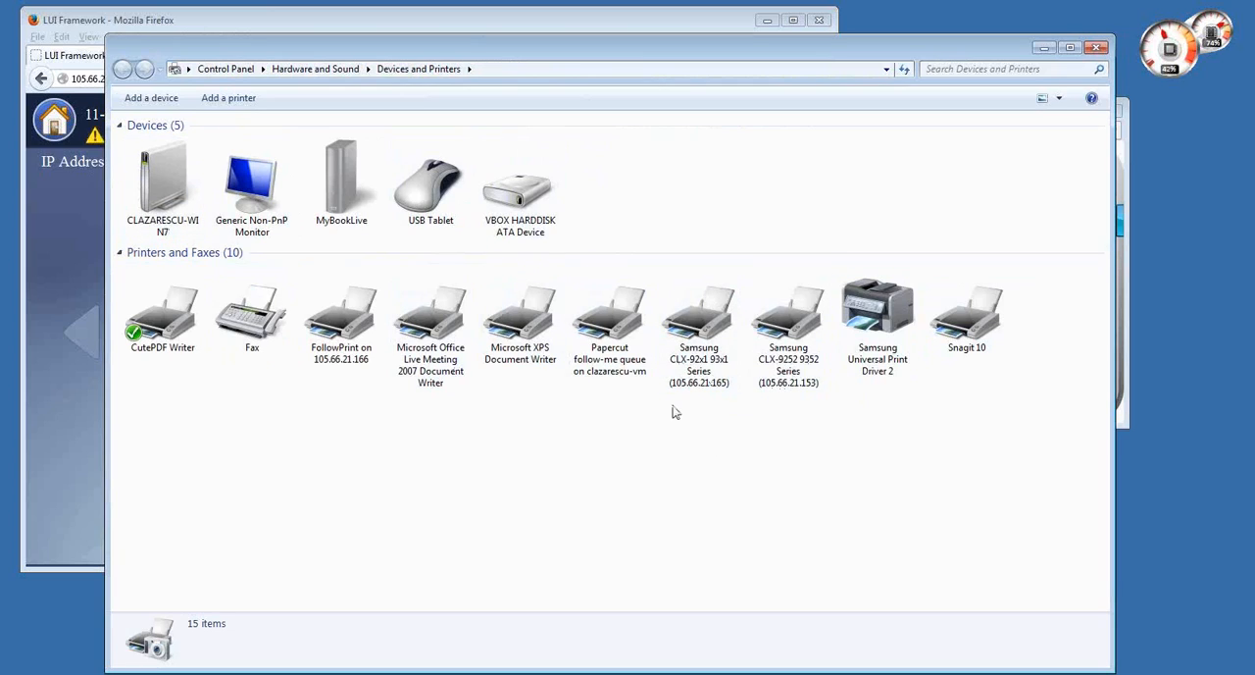
{"action": "right_click", "coordinate": [800, 347]}
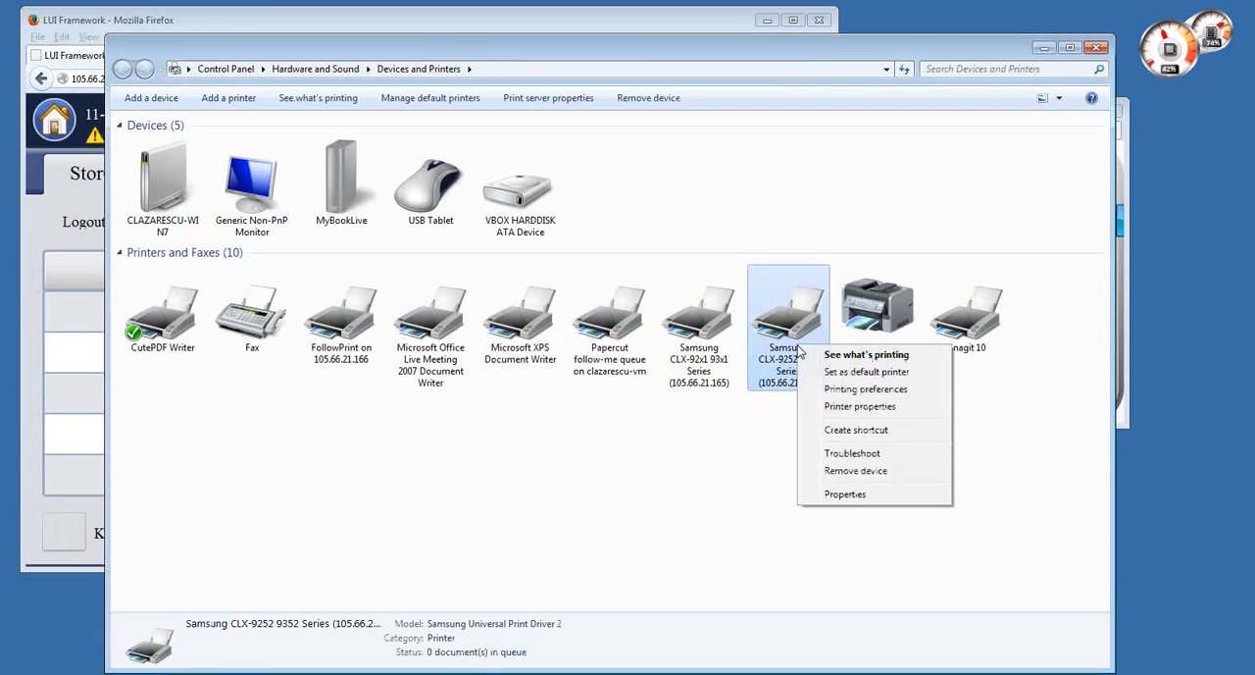
{"action": "left_click", "coordinate": [843, 407]}
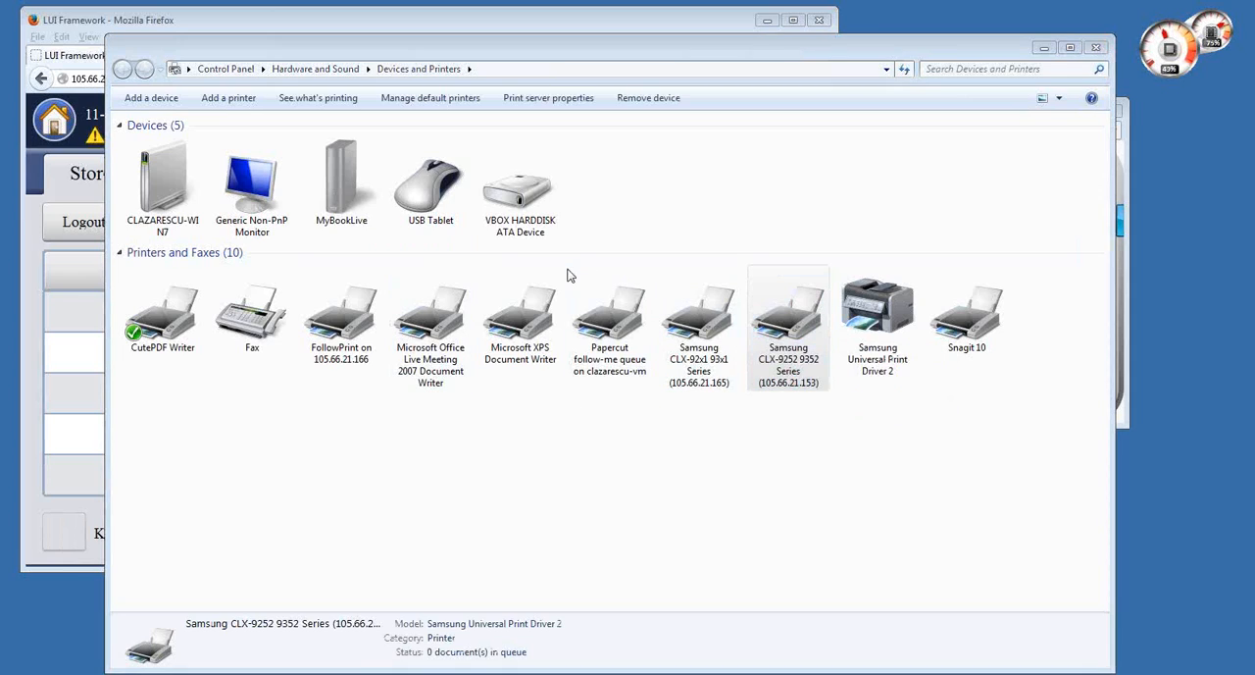
- Print a test page from the CLX-9252 9352 properties, confirming the accounting user ID and password, and close the properties
{"action": "left_click_drag", "start_coordinate": [947, 210], "coordinate": [489, 160]}
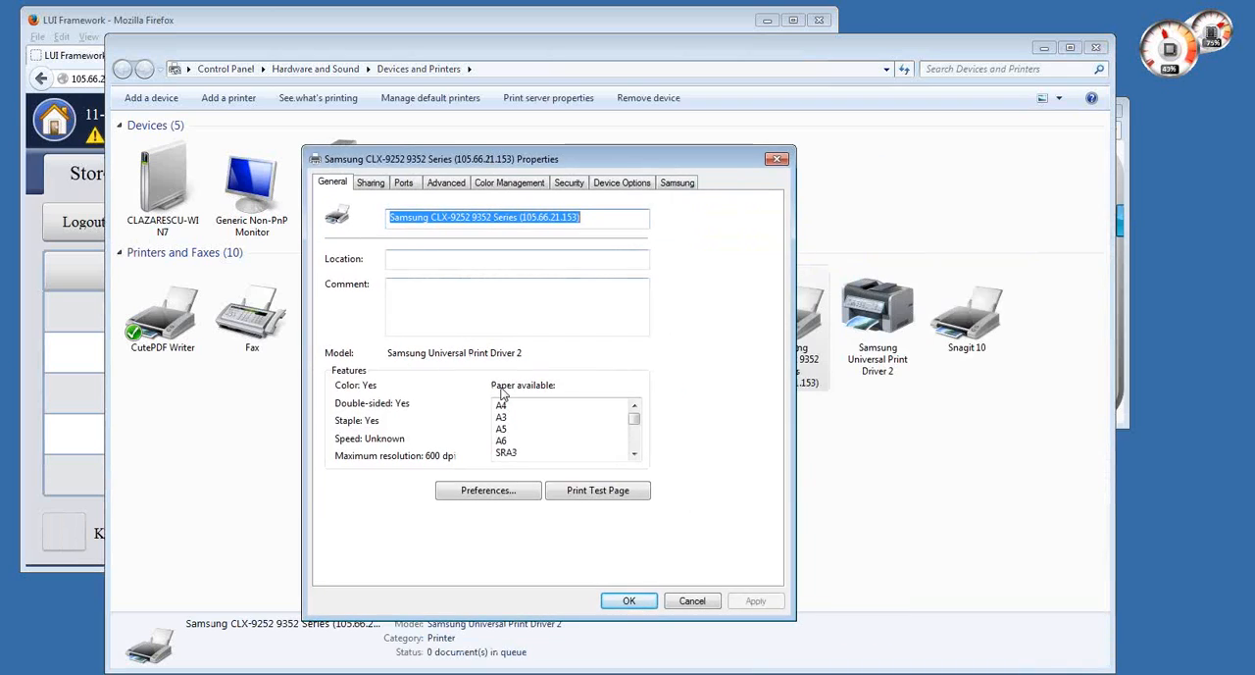
{"action": "left_click", "coordinate": [597, 495]}
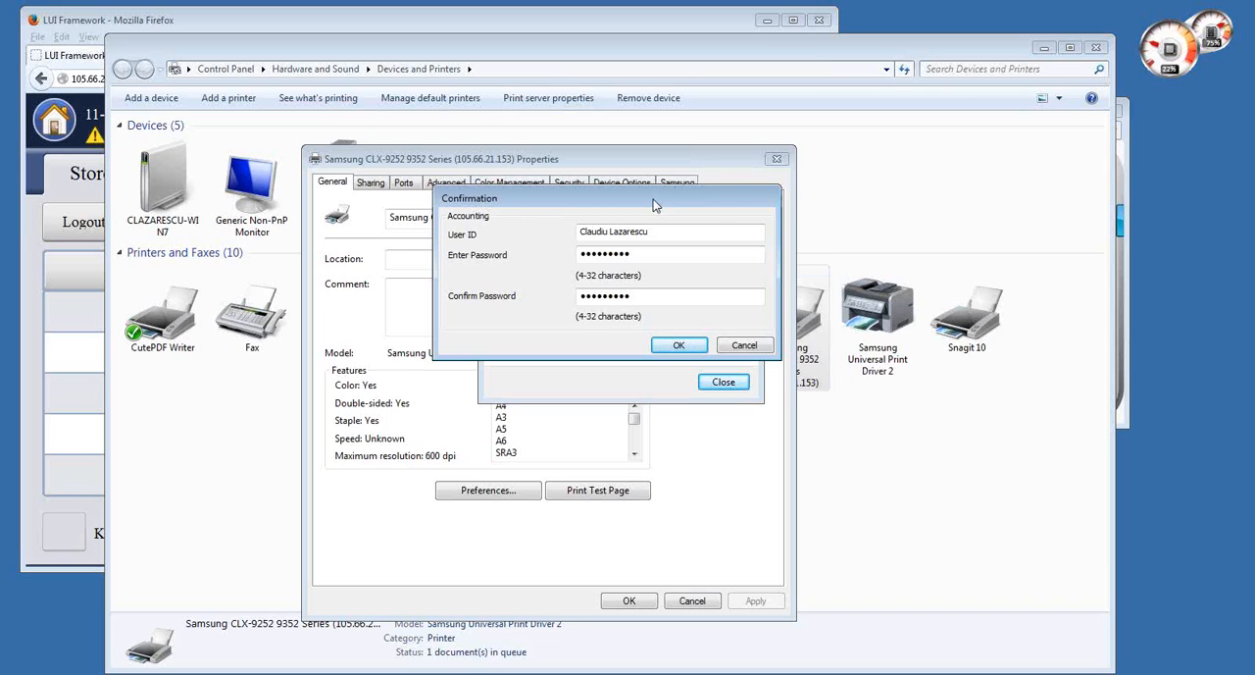
{"action": "left_click_drag", "start_coordinate": [649, 203], "coordinate": [655, 209]}
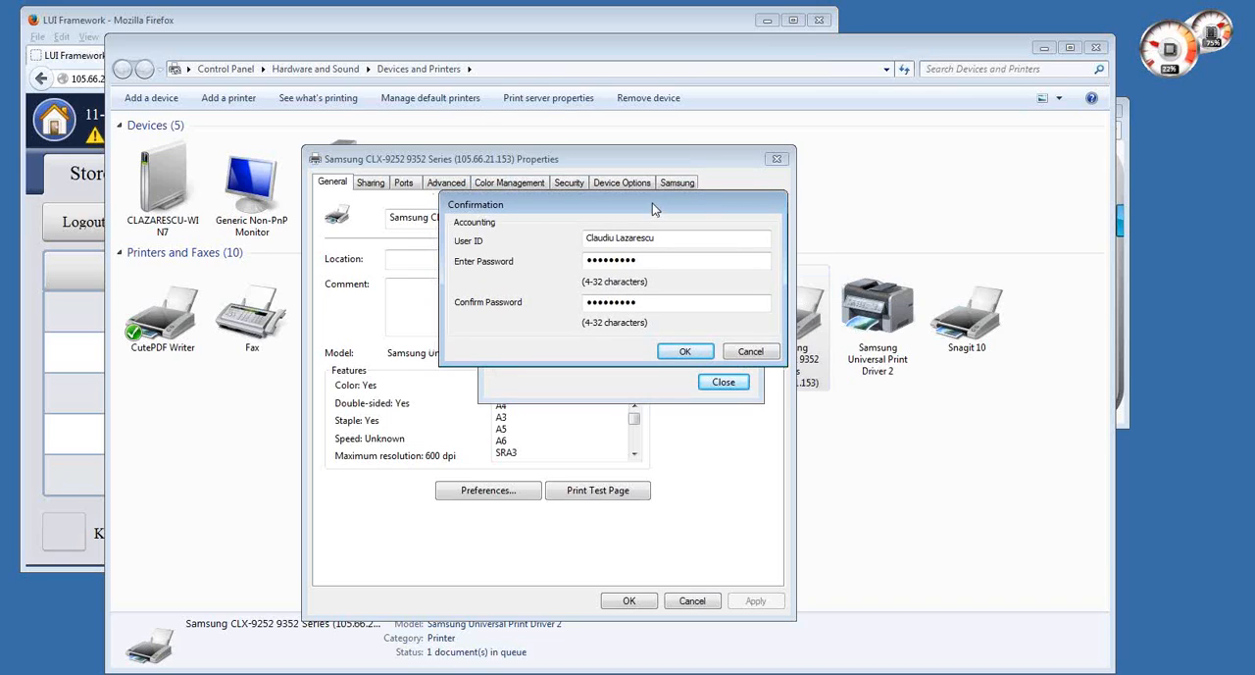
{"action": "left_click", "coordinate": [683, 353]}
{"action": "left_click", "coordinate": [725, 383]}
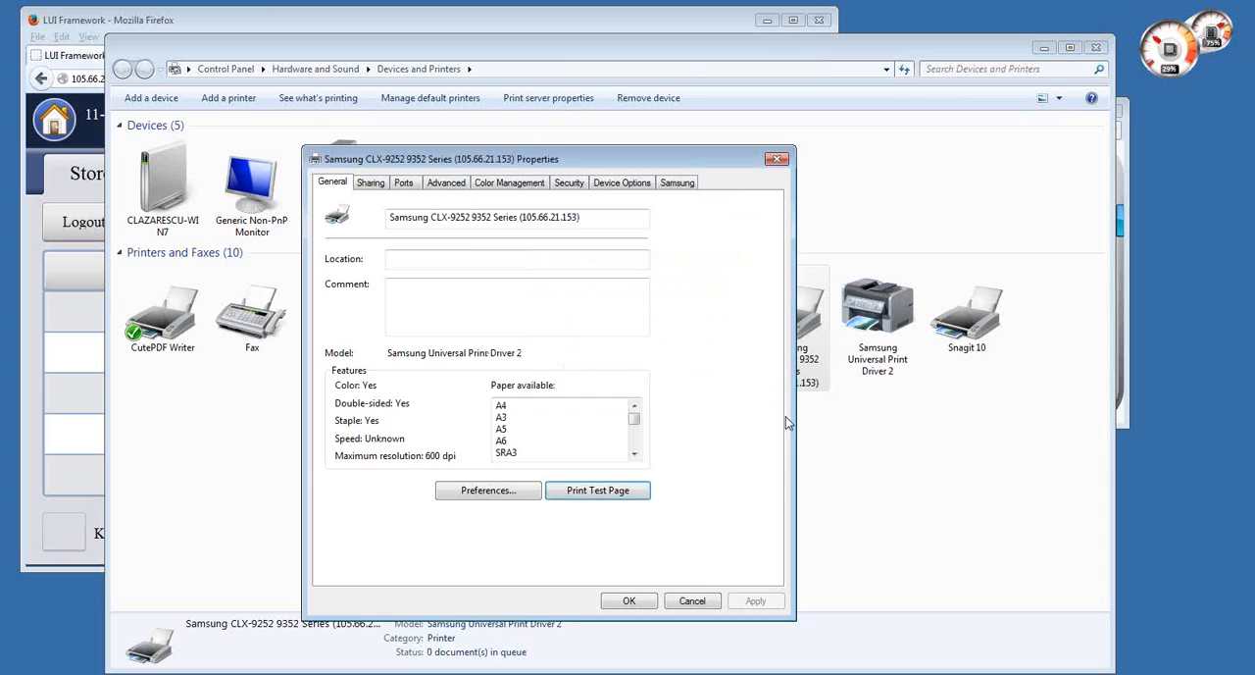
{"action": "left_click", "coordinate": [776, 159]}
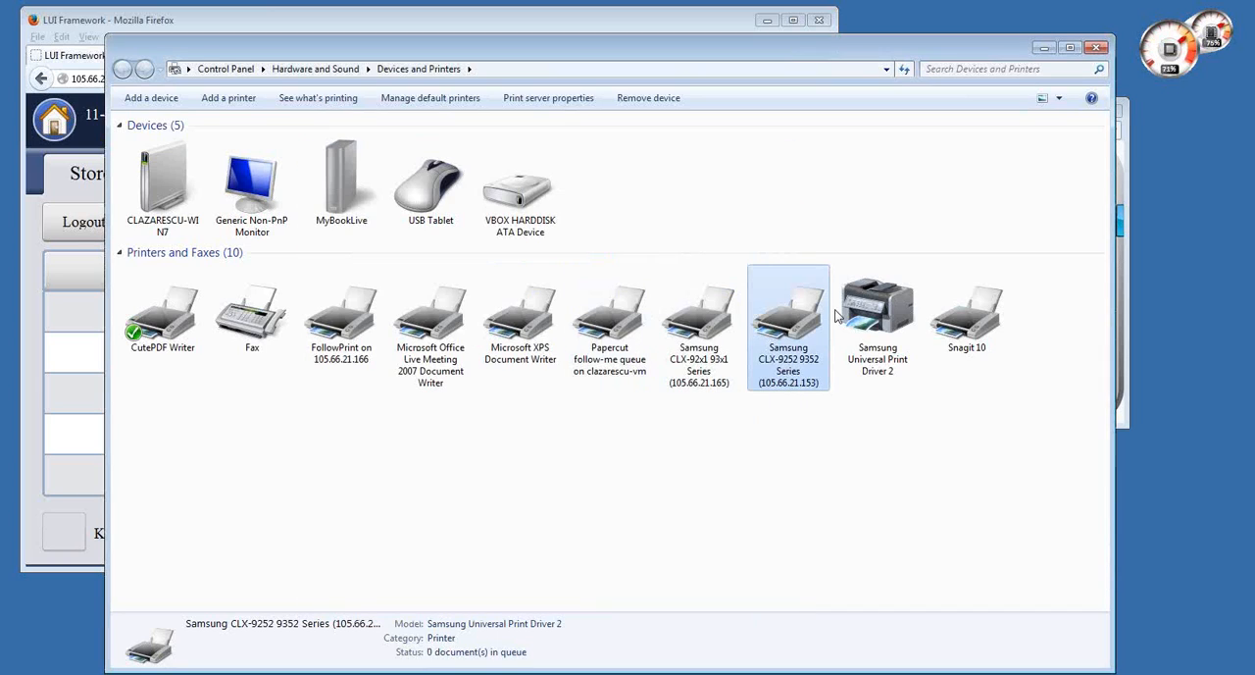
- Refresh the Stored Job list on the printer panel and view the Test Page job's details, including its remaining time
{"action": "left_click", "coordinate": [216, 27]}
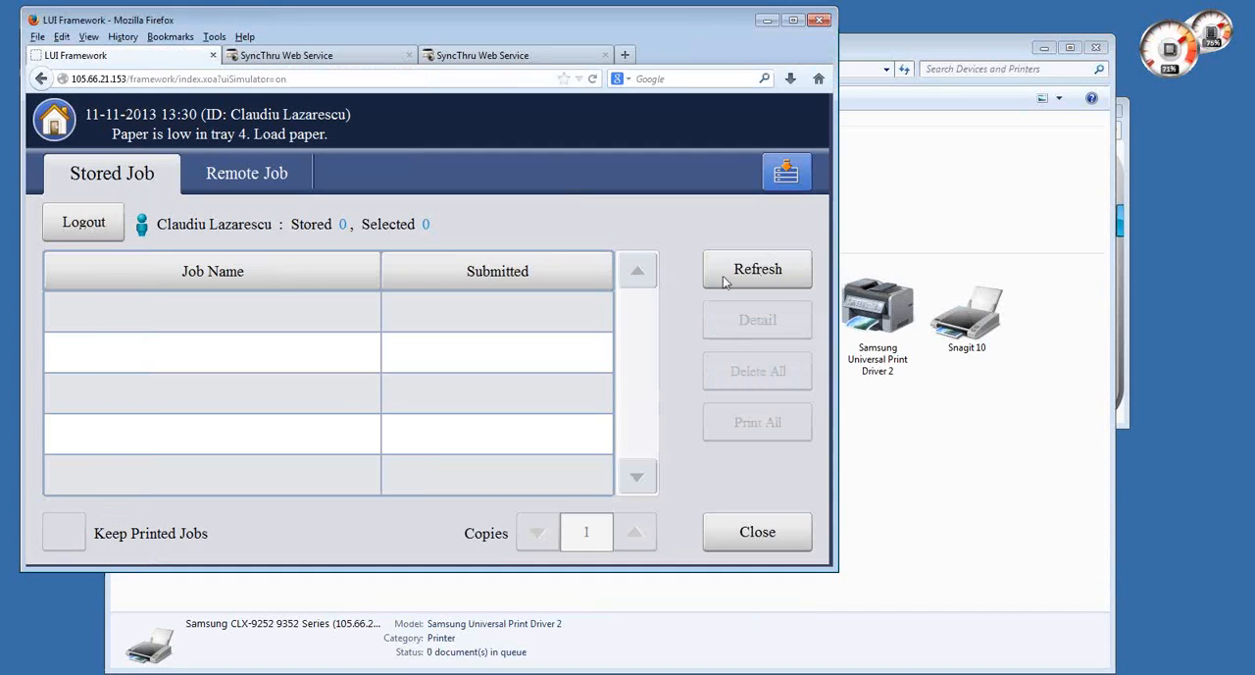
{"action": "left_click", "coordinate": [780, 268]}
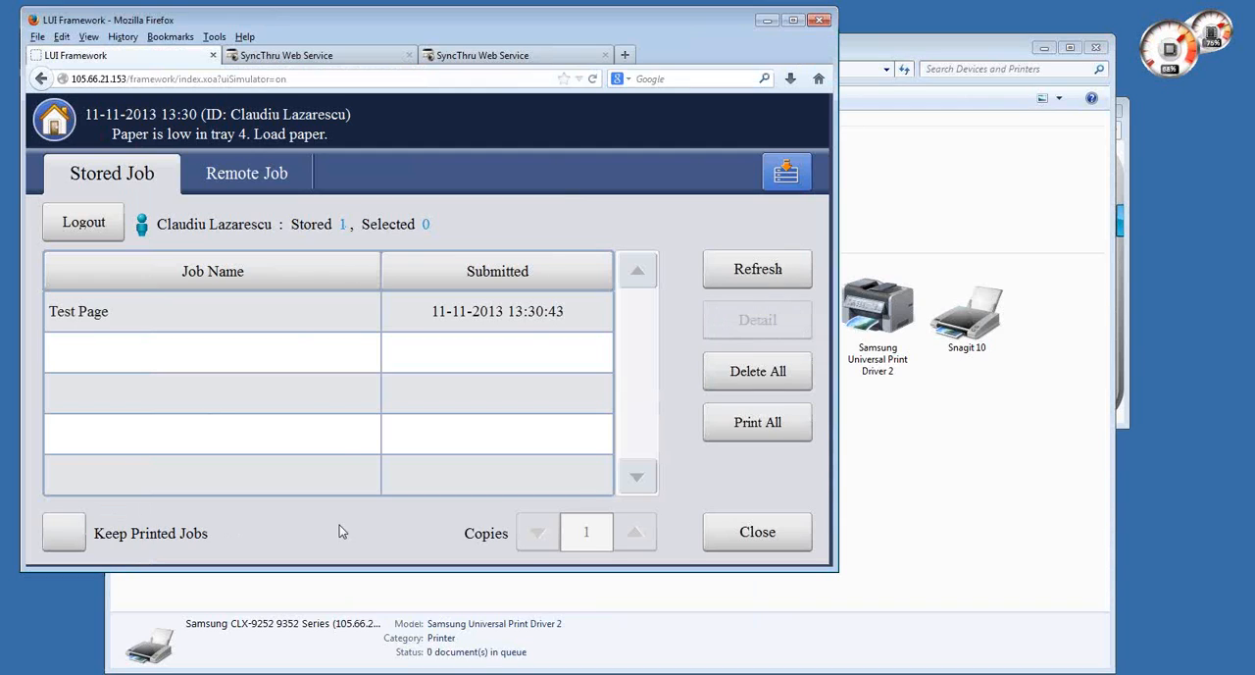
{"action": "left_click", "coordinate": [412, 320]}
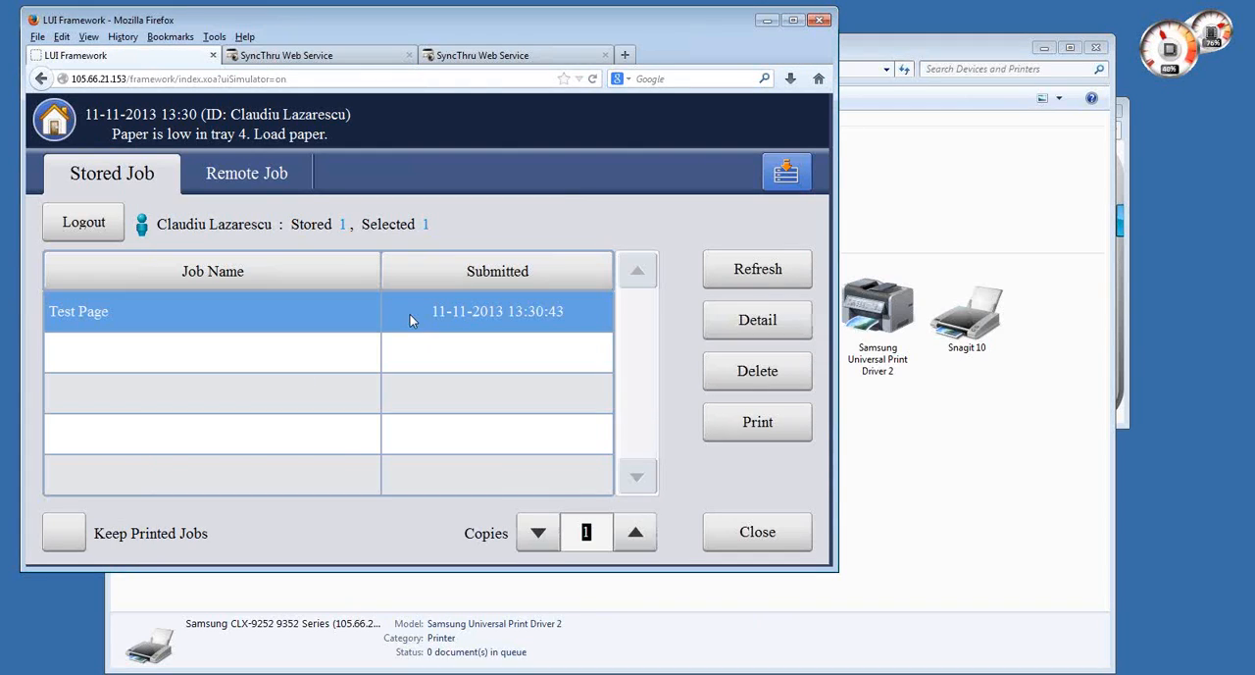
{"action": "left_click", "coordinate": [757, 319]}
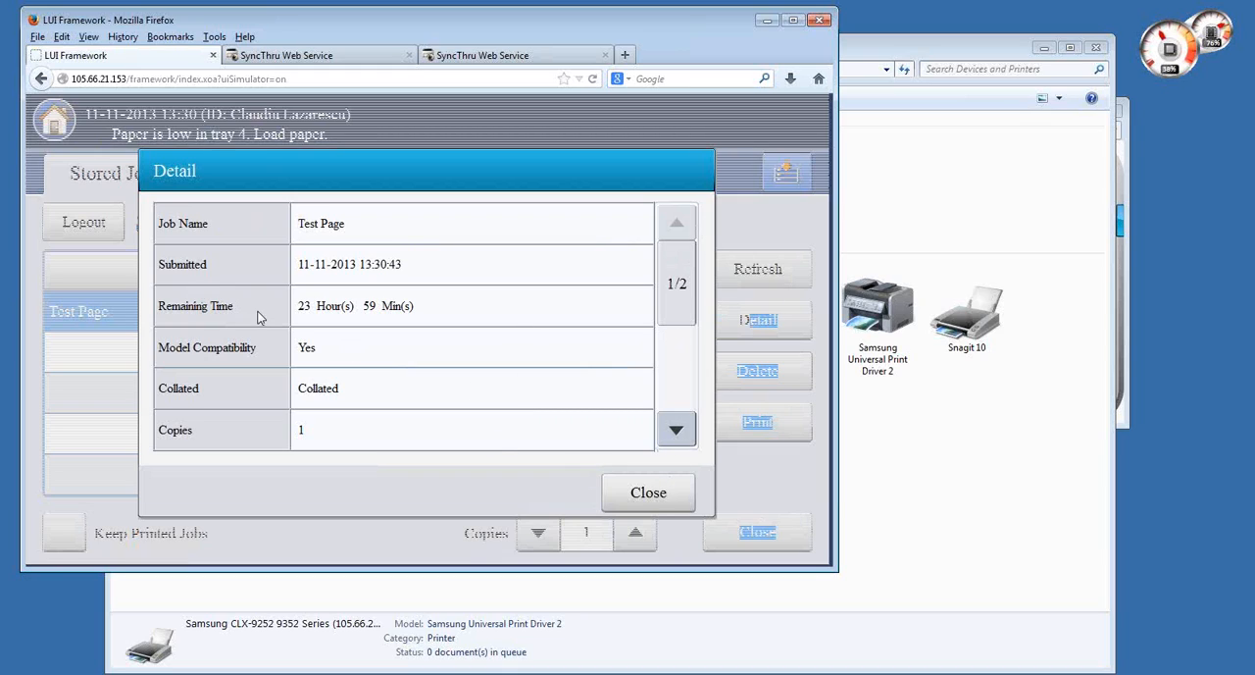
{"action": "left_click_drag", "start_coordinate": [295, 305], "coordinate": [414, 306]}
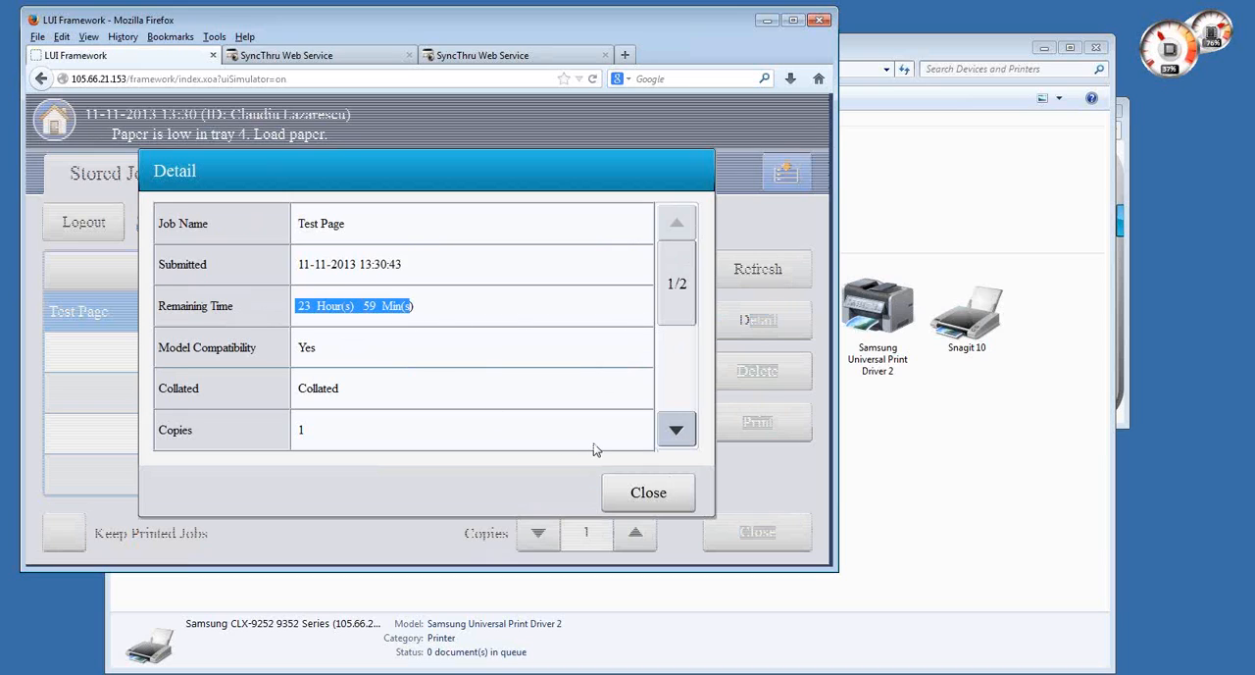
{"action": "left_click", "coordinate": [642, 494]}
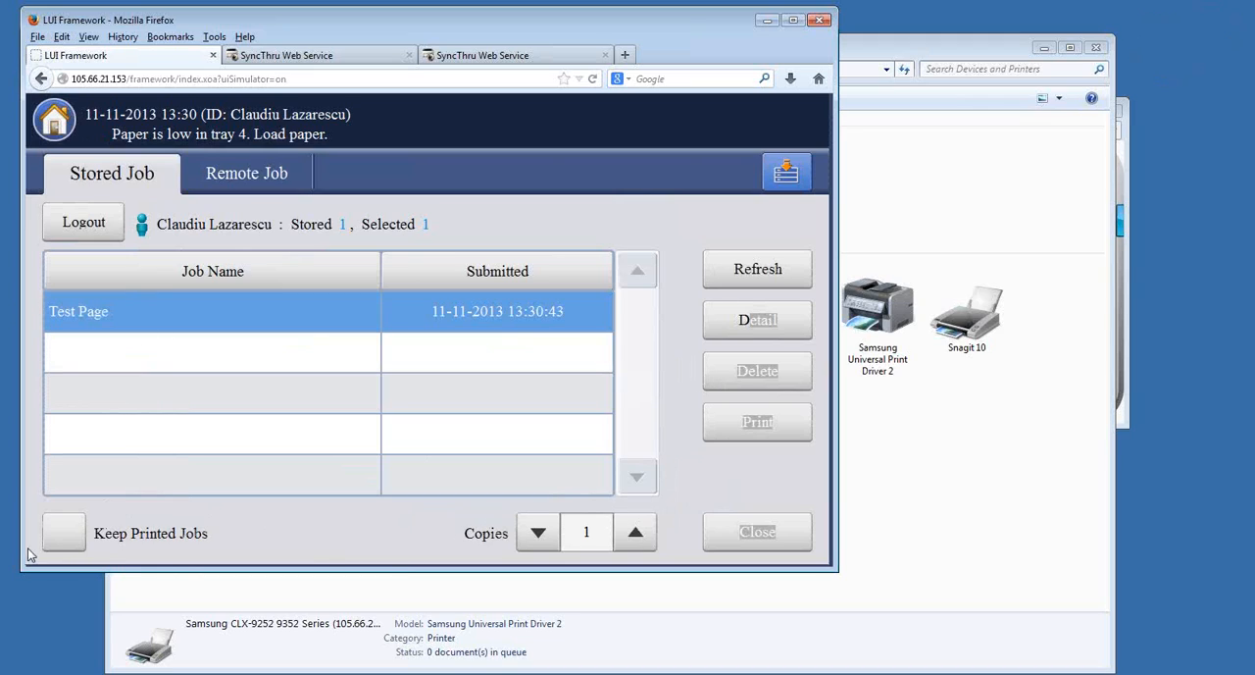
- Enable Keep Printed Jobs for the stored Test Page job and switch to the Remote Job list
{"action": "left_click", "coordinate": [64, 534]}
{"action": "left_click", "coordinate": [676, 404]}
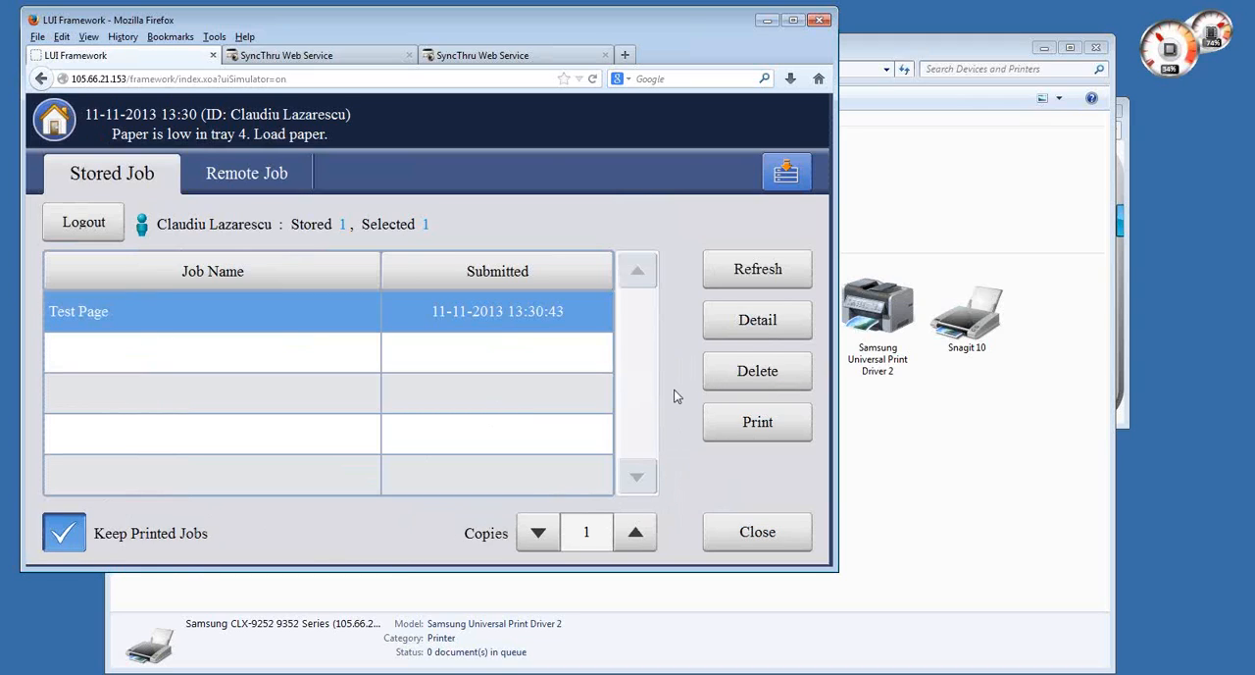
{"action": "left_click", "coordinate": [622, 544]}
{"action": "left_click", "coordinate": [546, 542]}
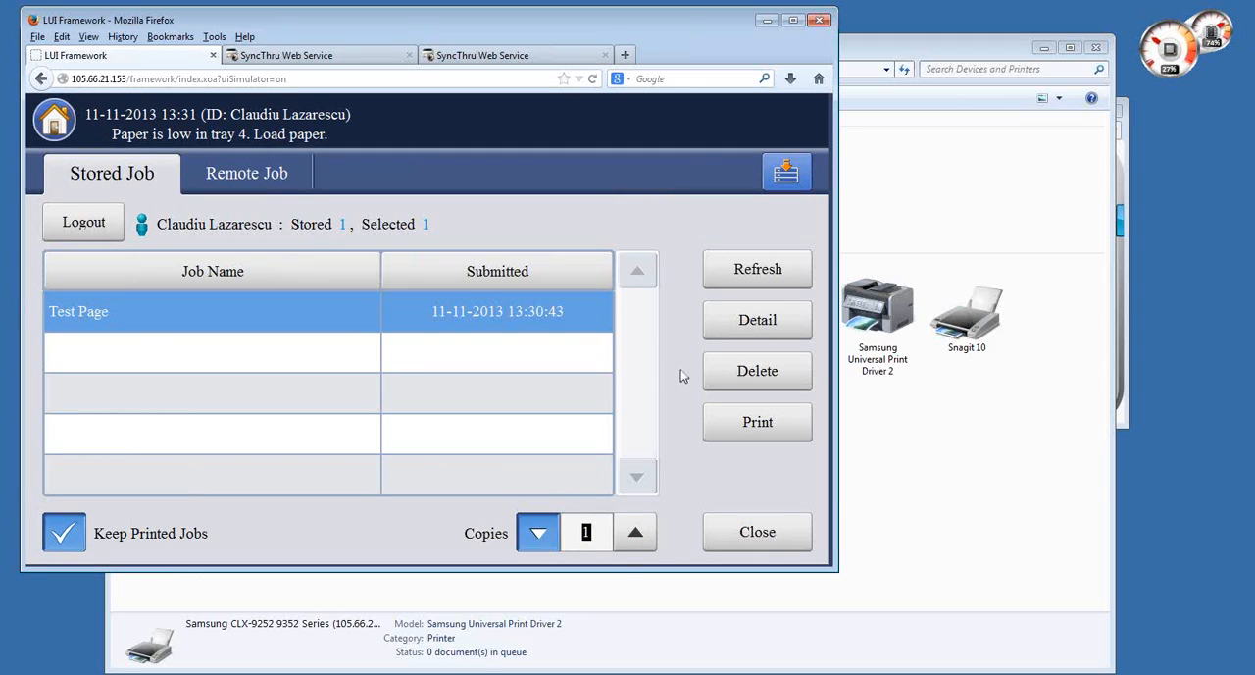
{"action": "left_click", "coordinate": [271, 175]}
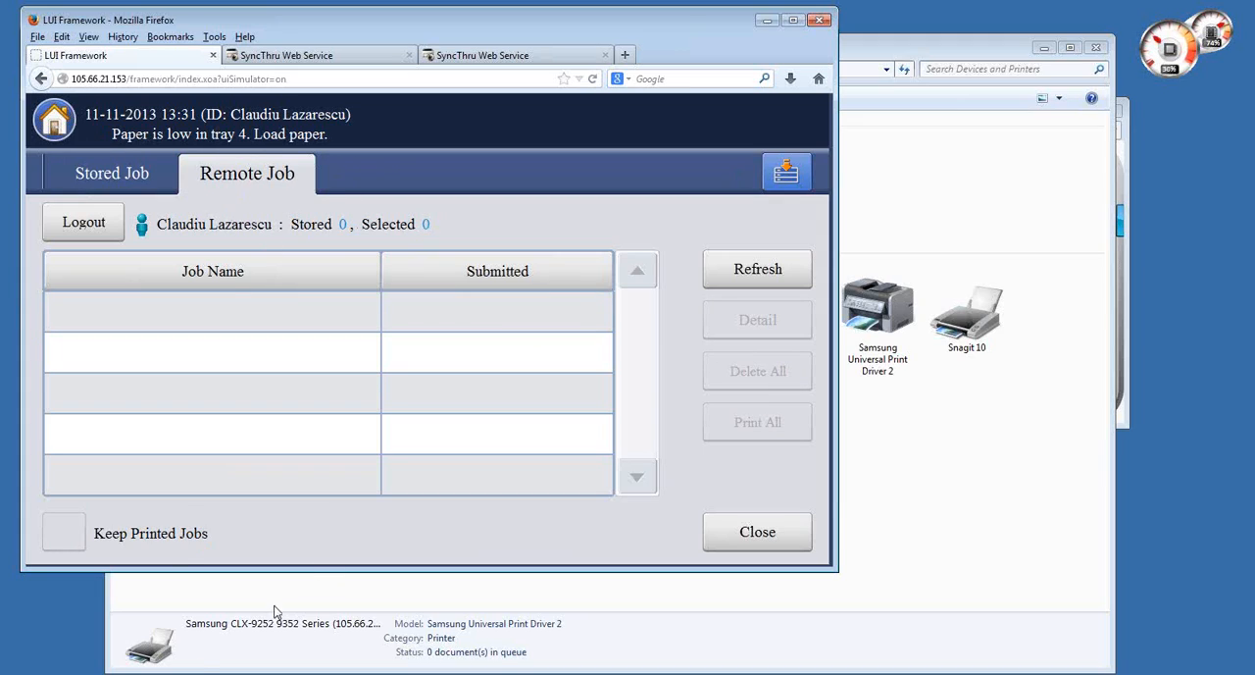
- Open a blank Notepad document and enter the text "test"
{"action": "key", "text": "super"}
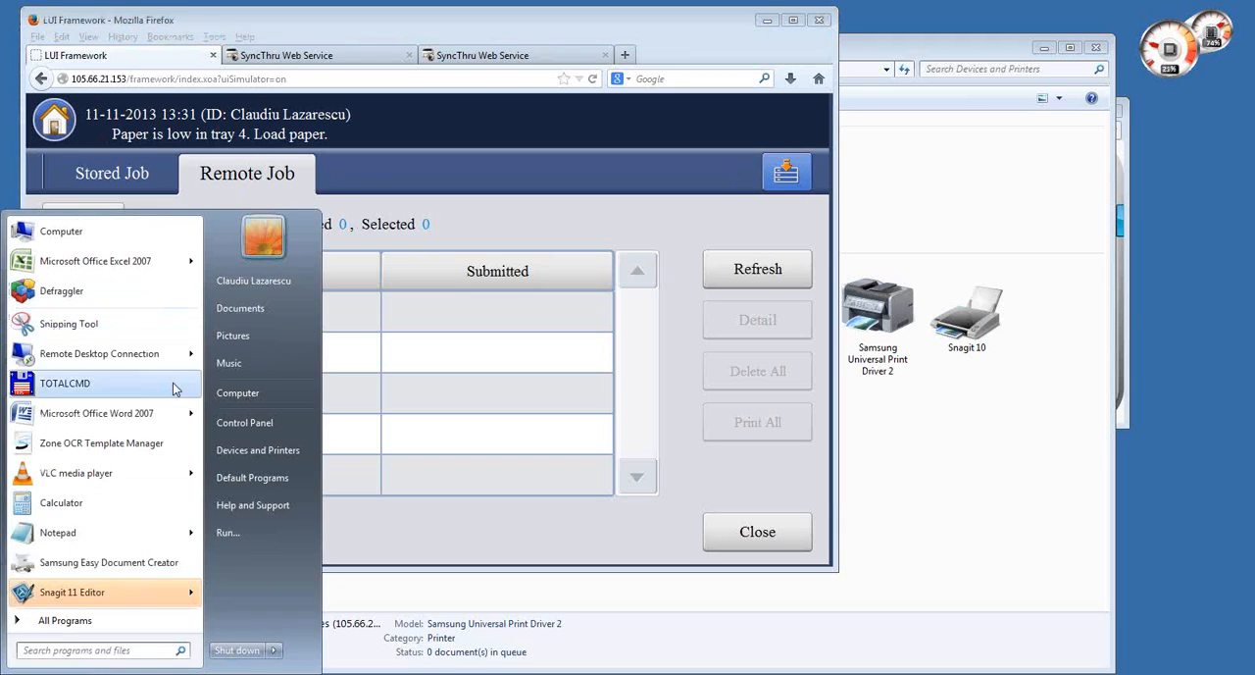
{"action": "left_click", "coordinate": [109, 534]}
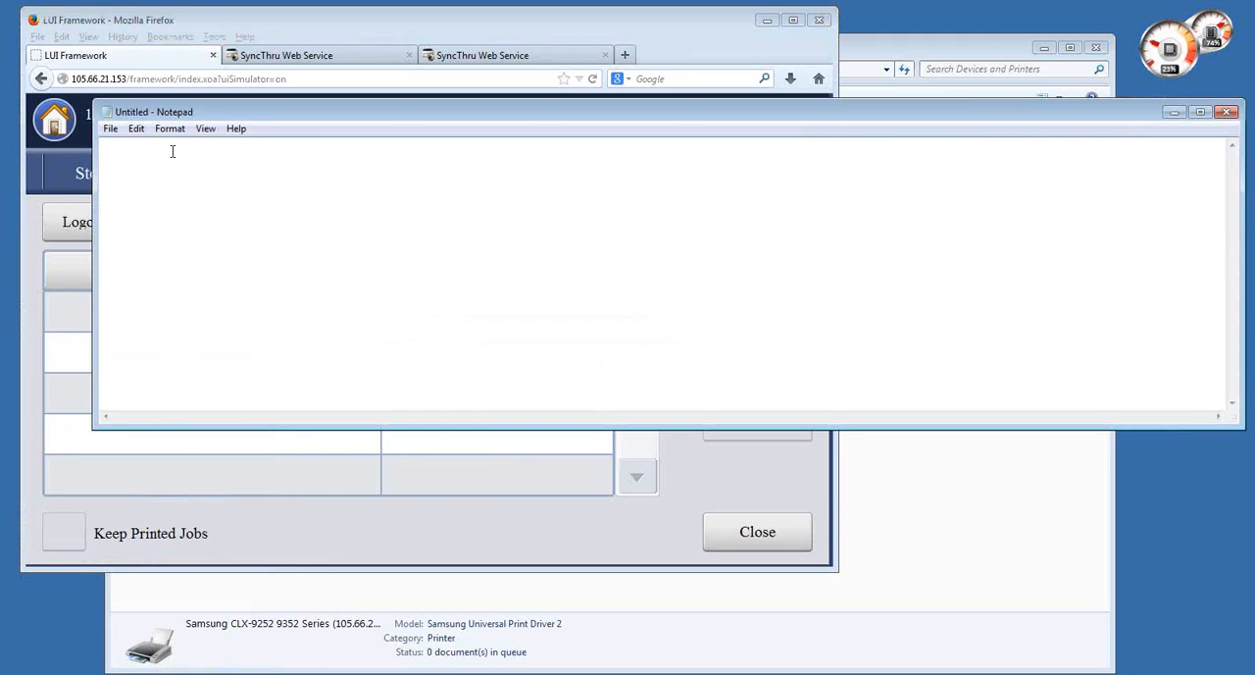
{"action": "left_click", "coordinate": [111, 129]}
{"action": "left_click", "coordinate": [526, 340]}
- Print the Notepad document to Samsung CLX-92x1 93x1 Series (105.66.21.165), confirming the accounting user ID and password
{"action": "left_click", "coordinate": [110, 128]}
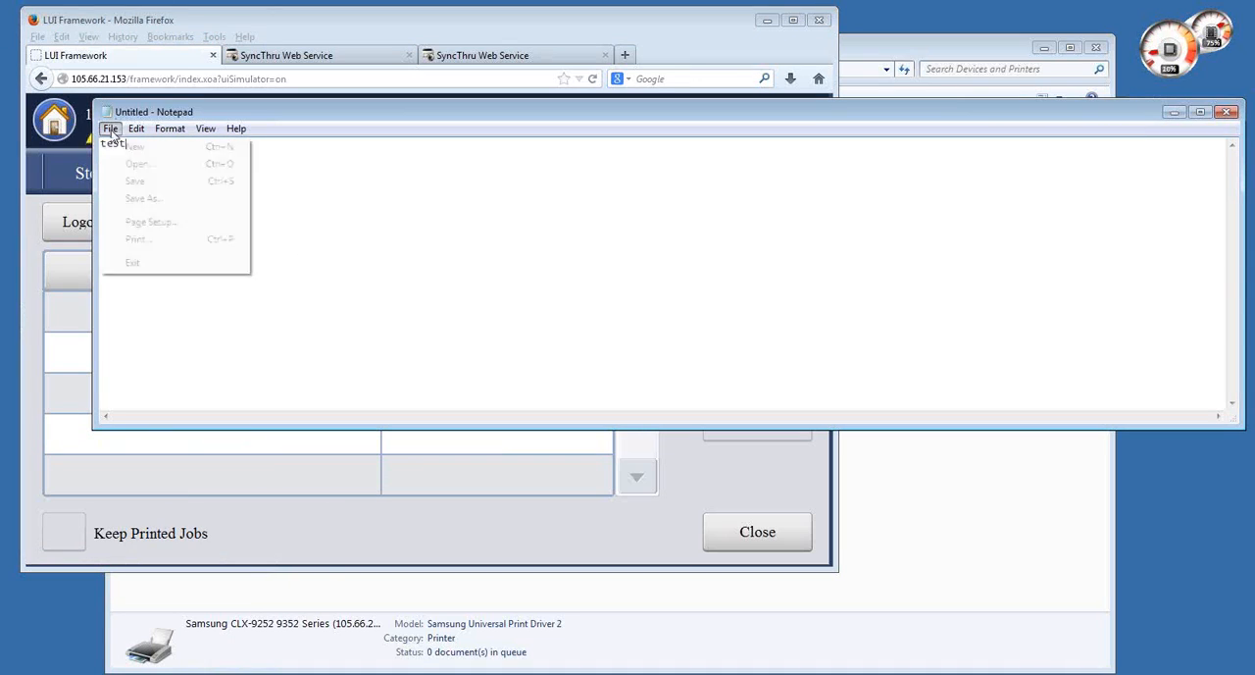
{"action": "left_click", "coordinate": [138, 238]}
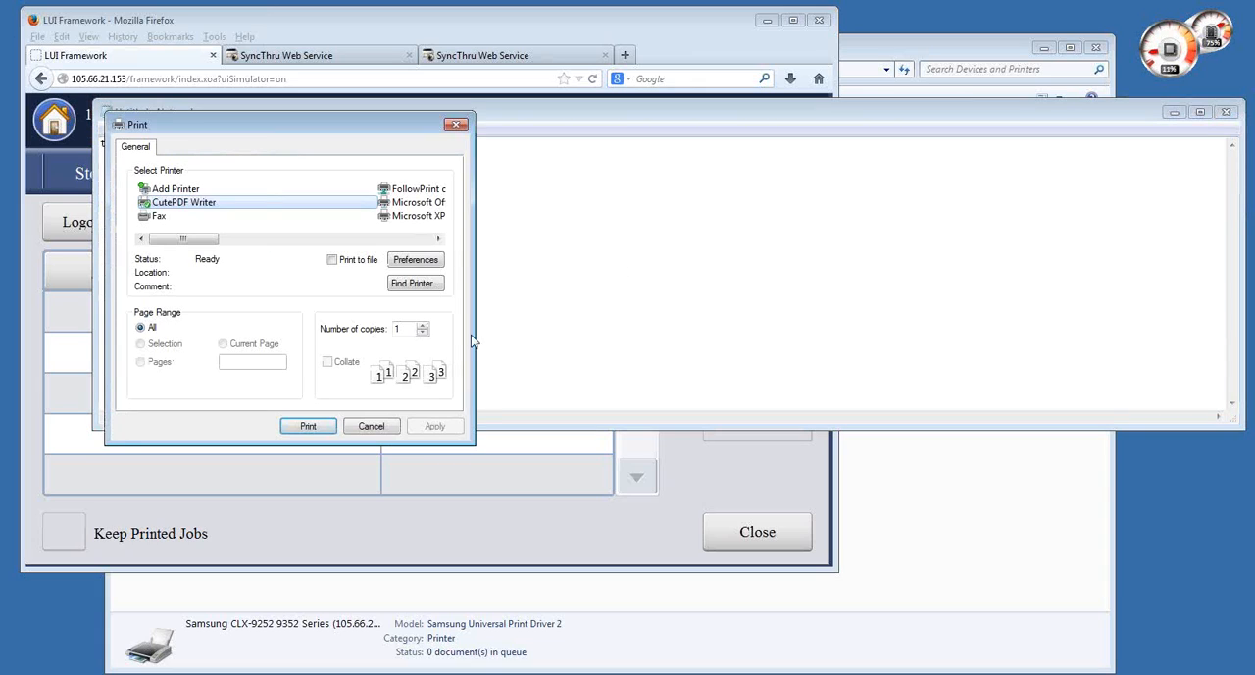
{"action": "left_click_drag", "start_coordinate": [196, 239], "coordinate": [355, 250]}
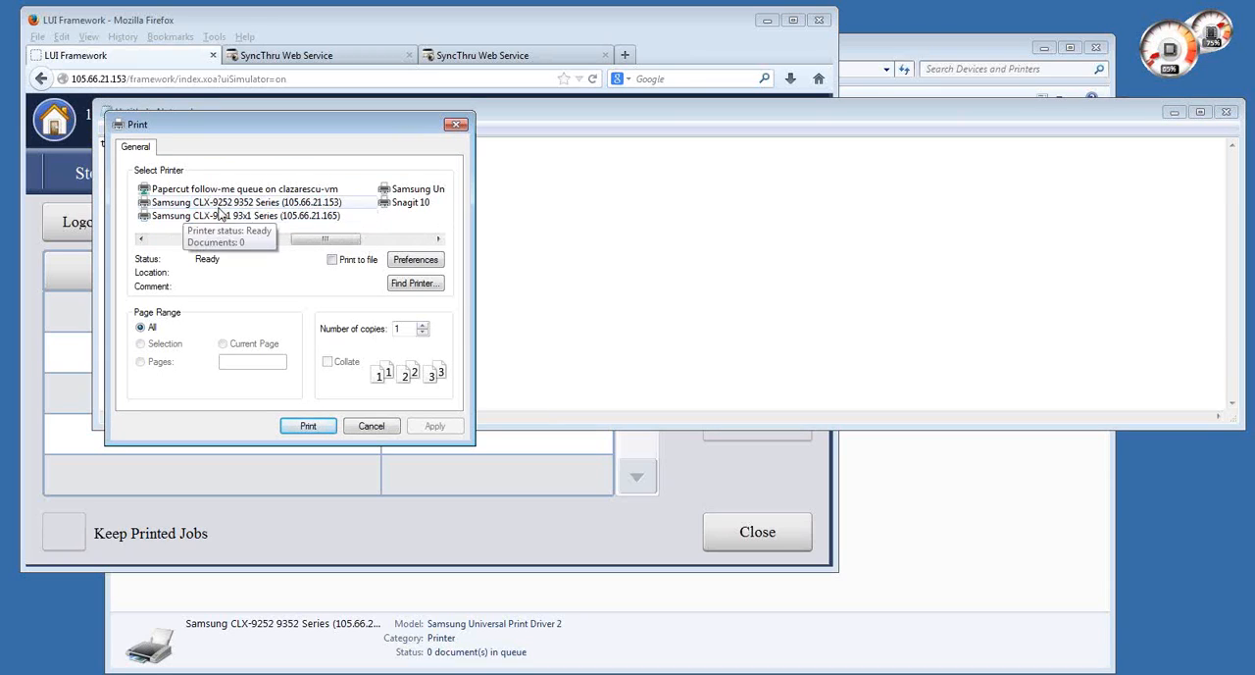
{"action": "left_click", "coordinate": [225, 218]}
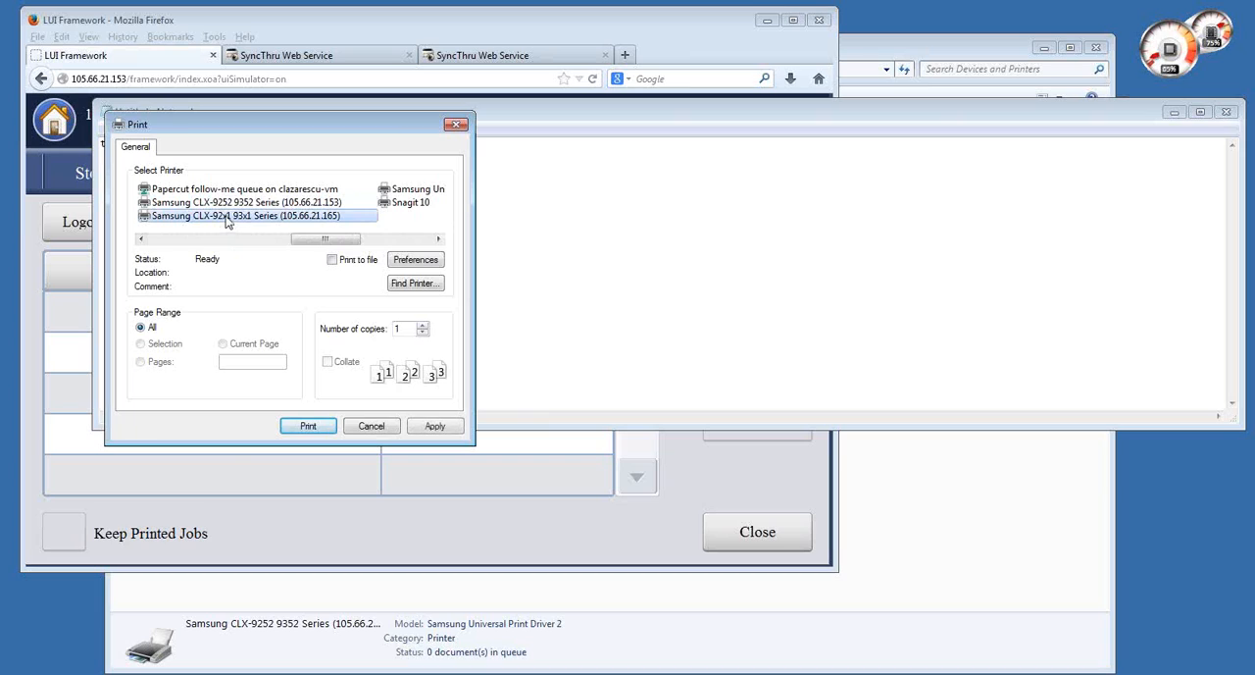
{"action": "left_click", "coordinate": [308, 425]}
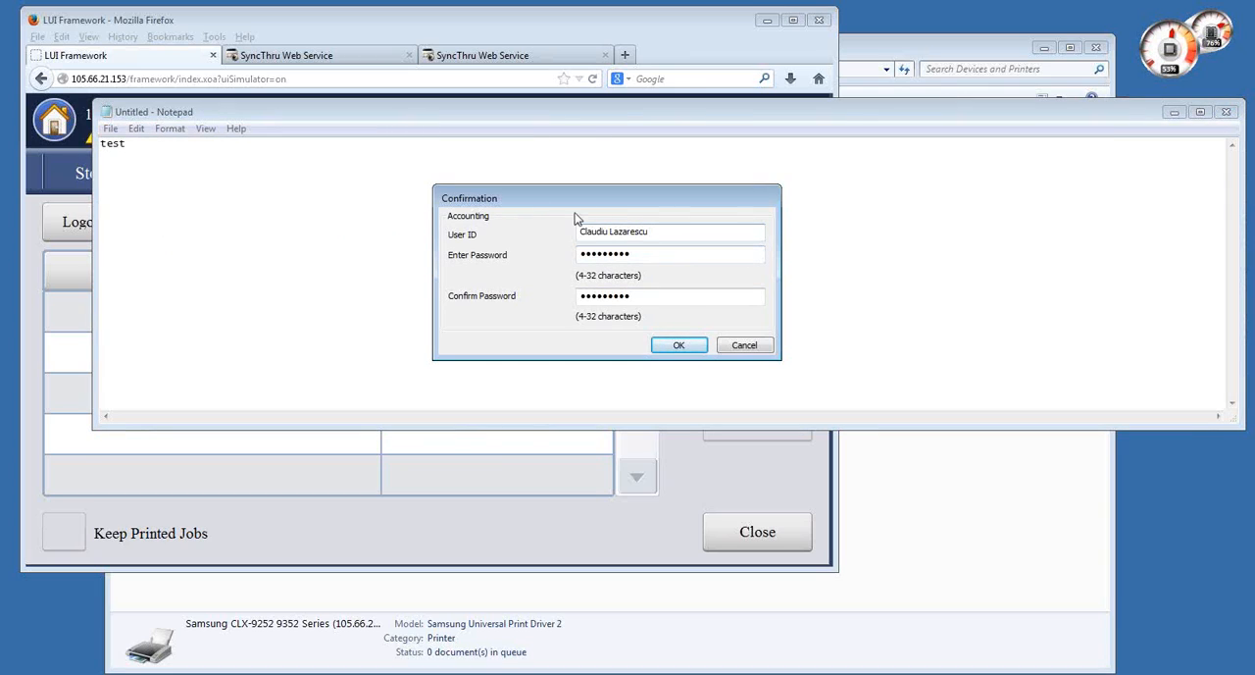
{"action": "left_click", "coordinate": [678, 346]}
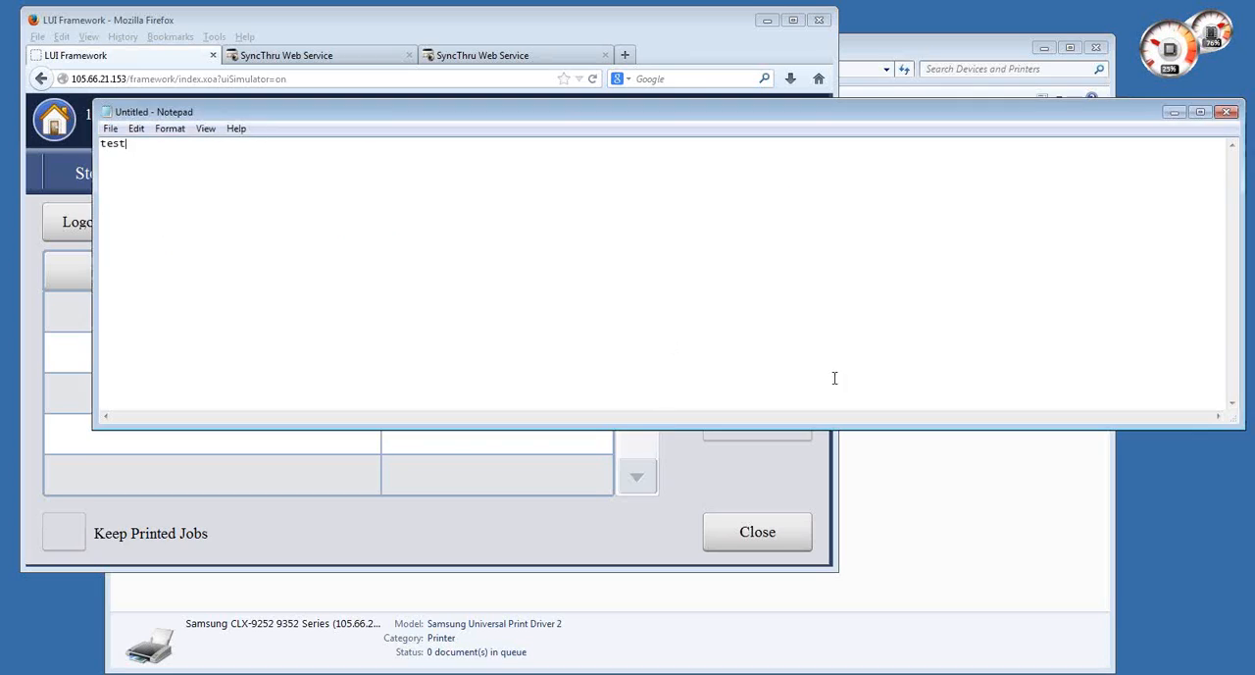
- Close Notepad without saving the document
{"action": "left_click", "coordinate": [104, 115]}
{"action": "left_click", "coordinate": [104, 116]}
{"action": "left_click", "coordinate": [645, 353]}
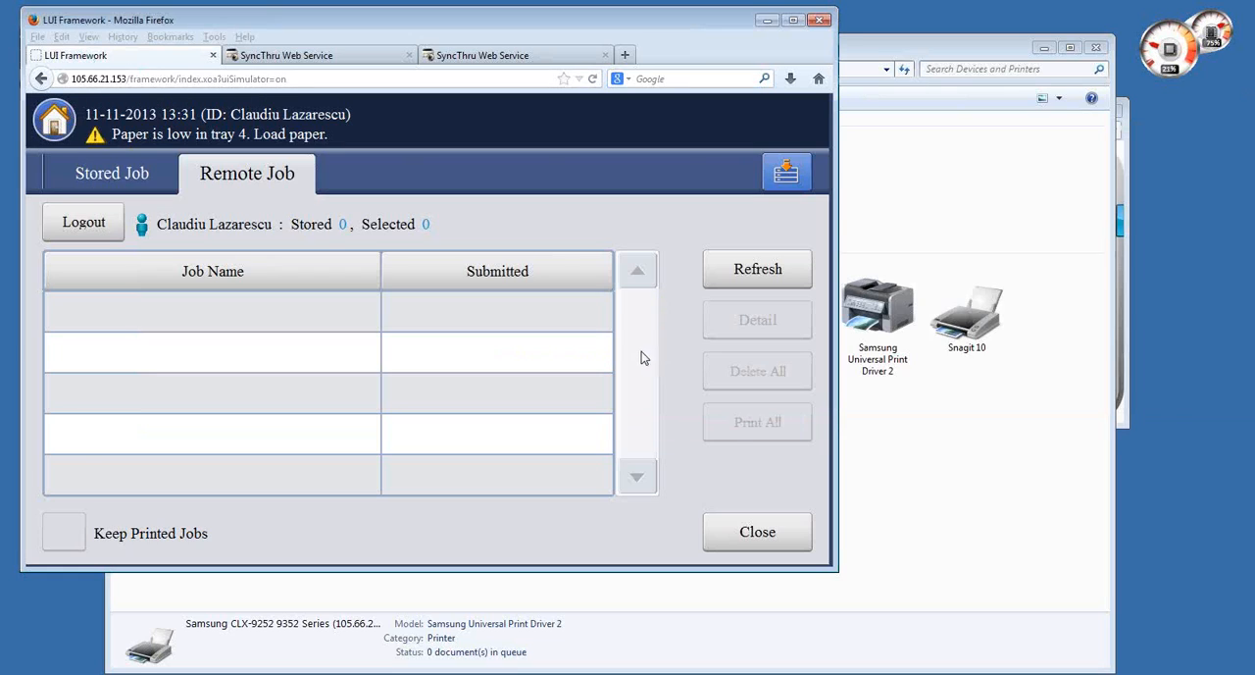
- Refresh the Remote Job list on the printer panel and examine the job sent from Notepad
{"action": "left_click", "coordinate": [754, 275]}
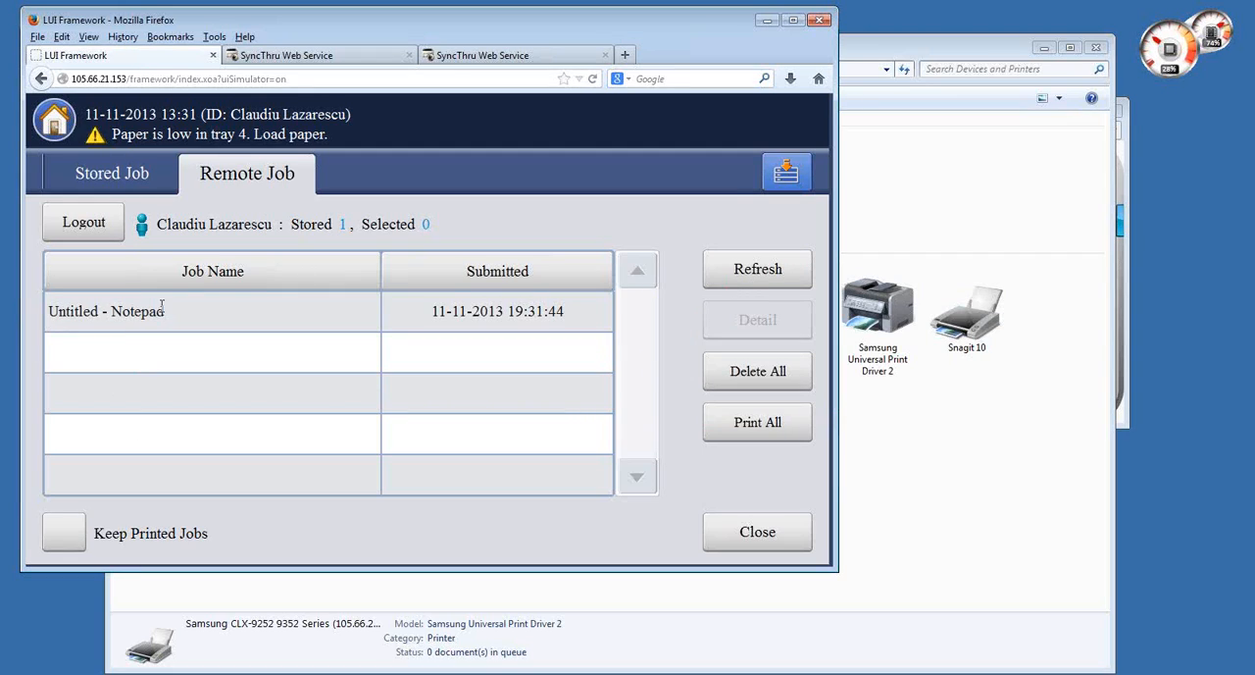
{"action": "left_click_drag", "start_coordinate": [162, 306], "coordinate": [48, 310]}
{"action": "left_click", "coordinate": [183, 325]}
- Compare the logged-in user's jobs in the Stored Job and Remote Job lists
{"action": "left_click", "coordinate": [98, 181]}
{"action": "left_click", "coordinate": [232, 171]}
{"action": "left_click_drag", "start_coordinate": [230, 115], "coordinate": [340, 115]}
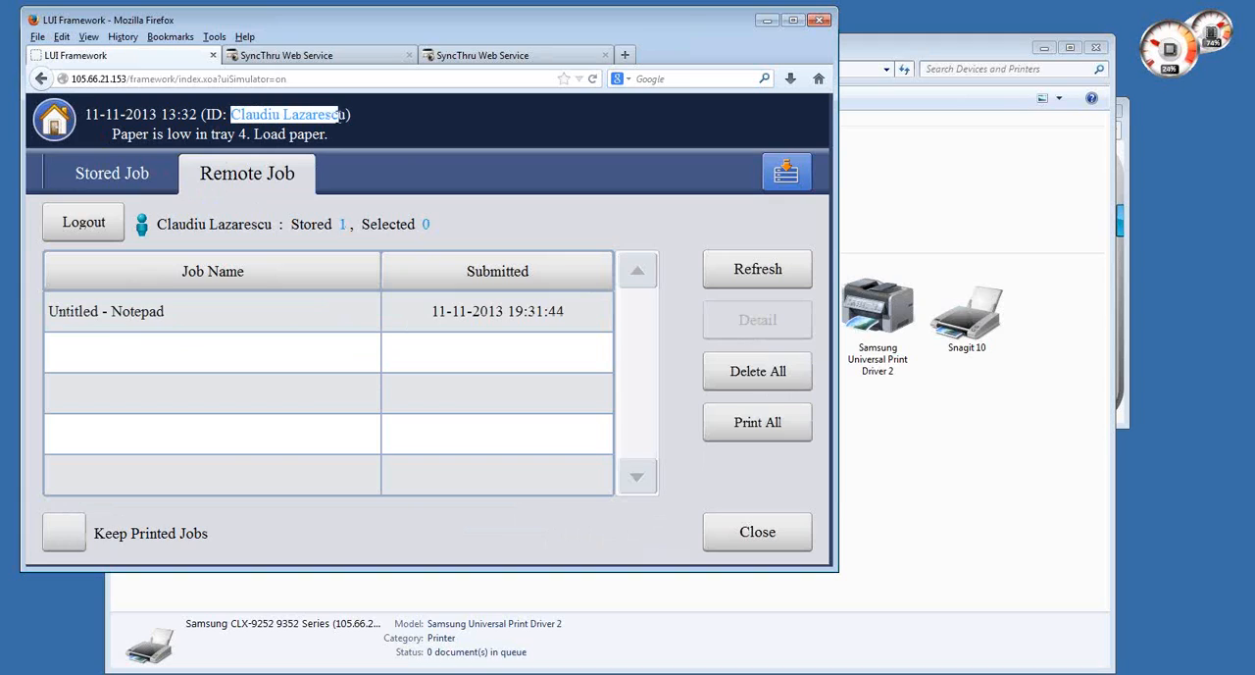
{"action": "left_click", "coordinate": [108, 177]}
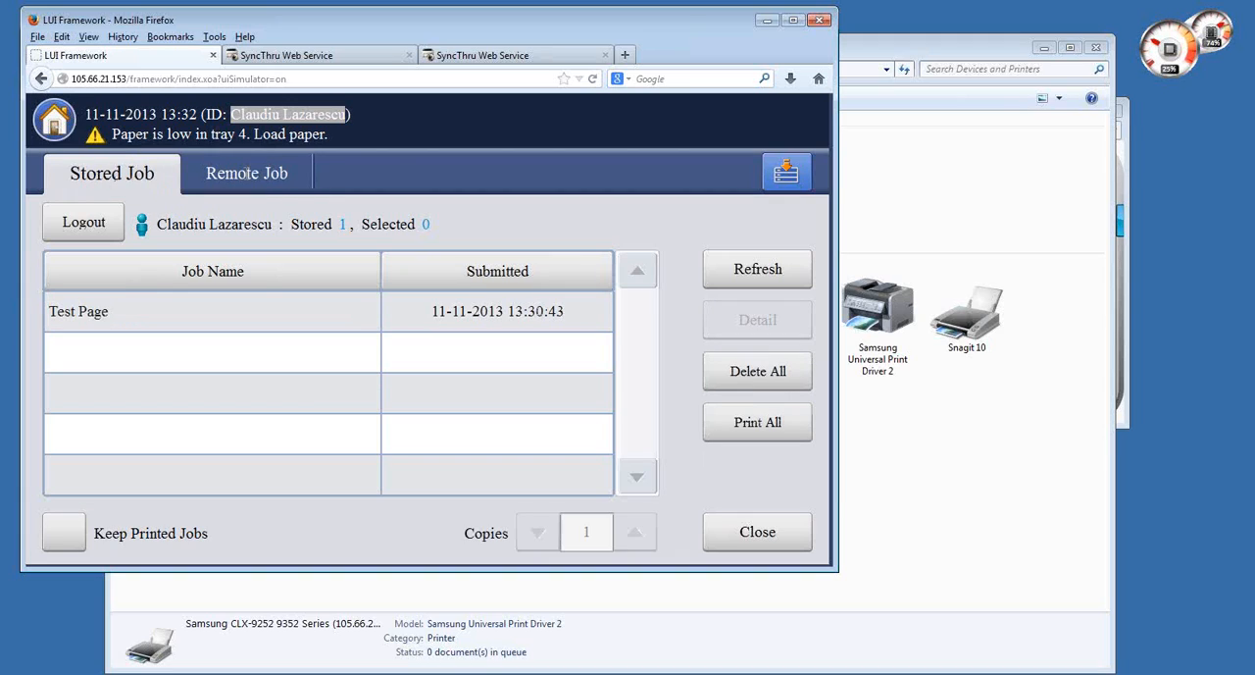
{"action": "left_click", "coordinate": [104, 164]}
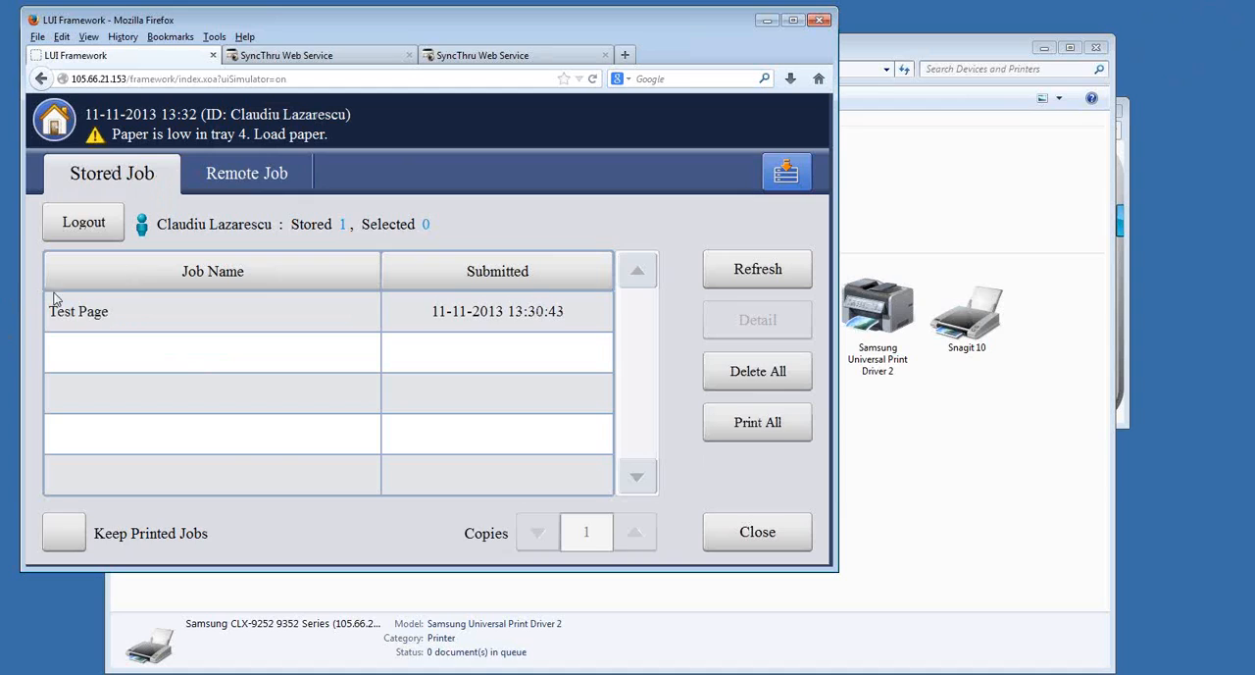
{"action": "left_click", "coordinate": [246, 172]}
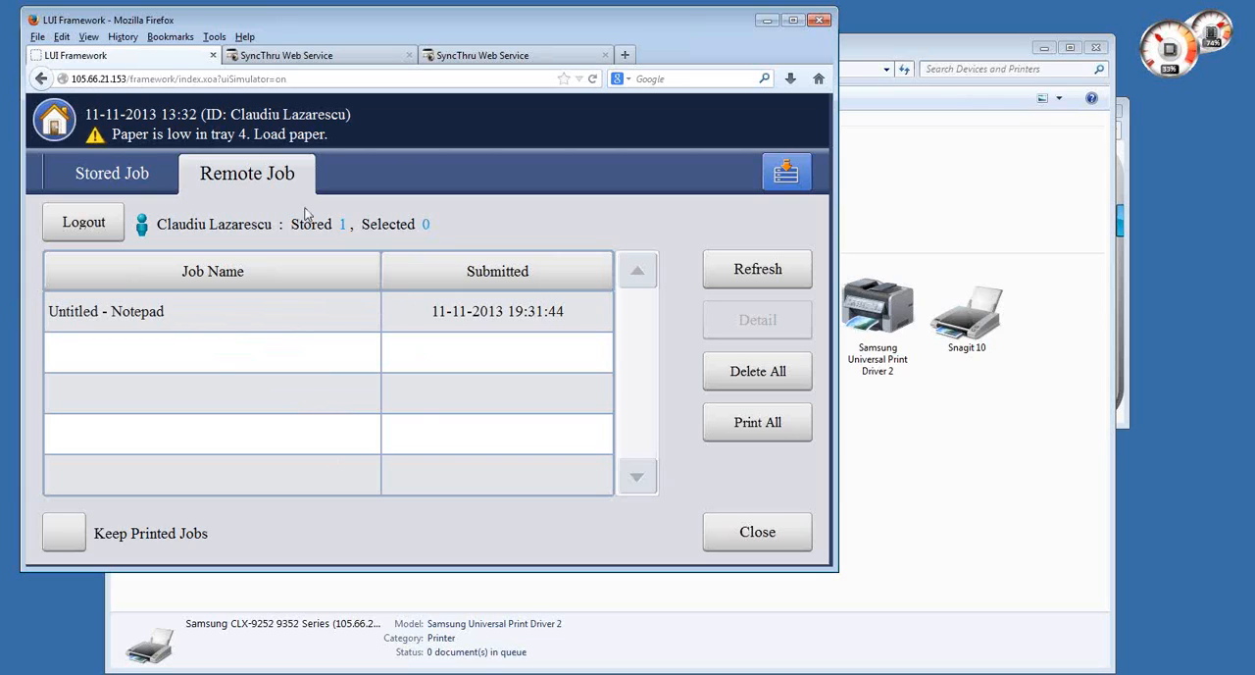
{"action": "left_click", "coordinate": [110, 174]}
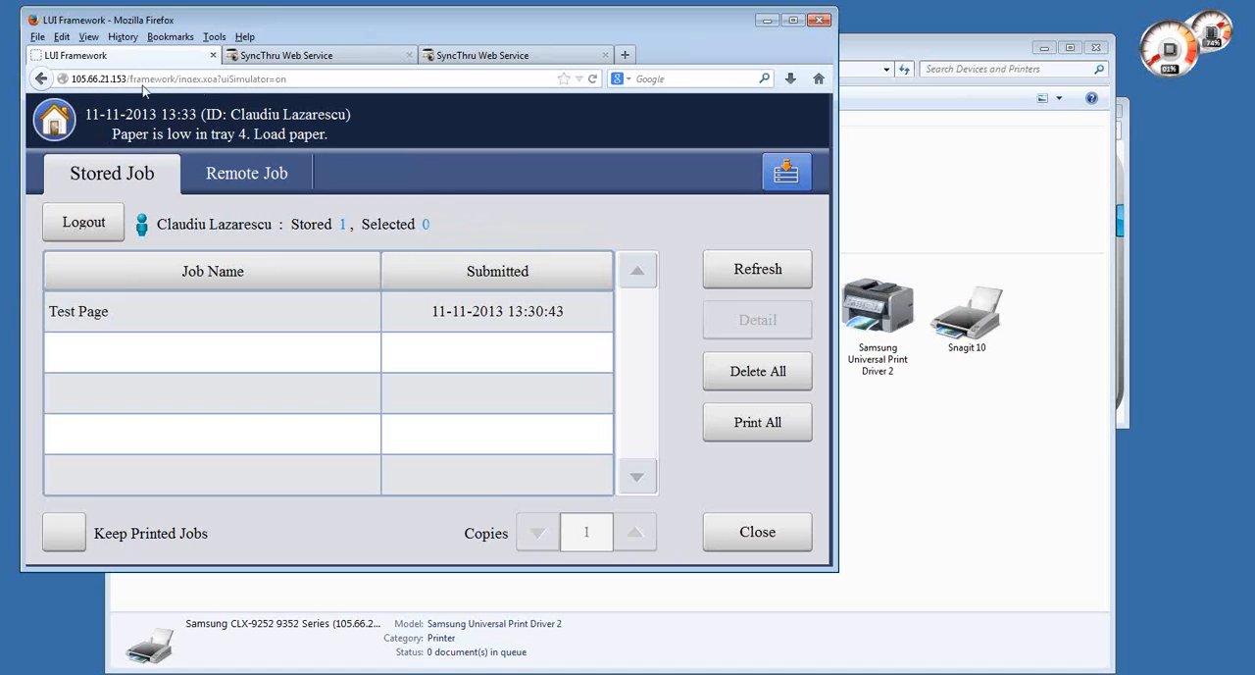
- Return to the SyncThru Web Service page of the CLX-9352
{"action": "left_click", "coordinate": [284, 55]}
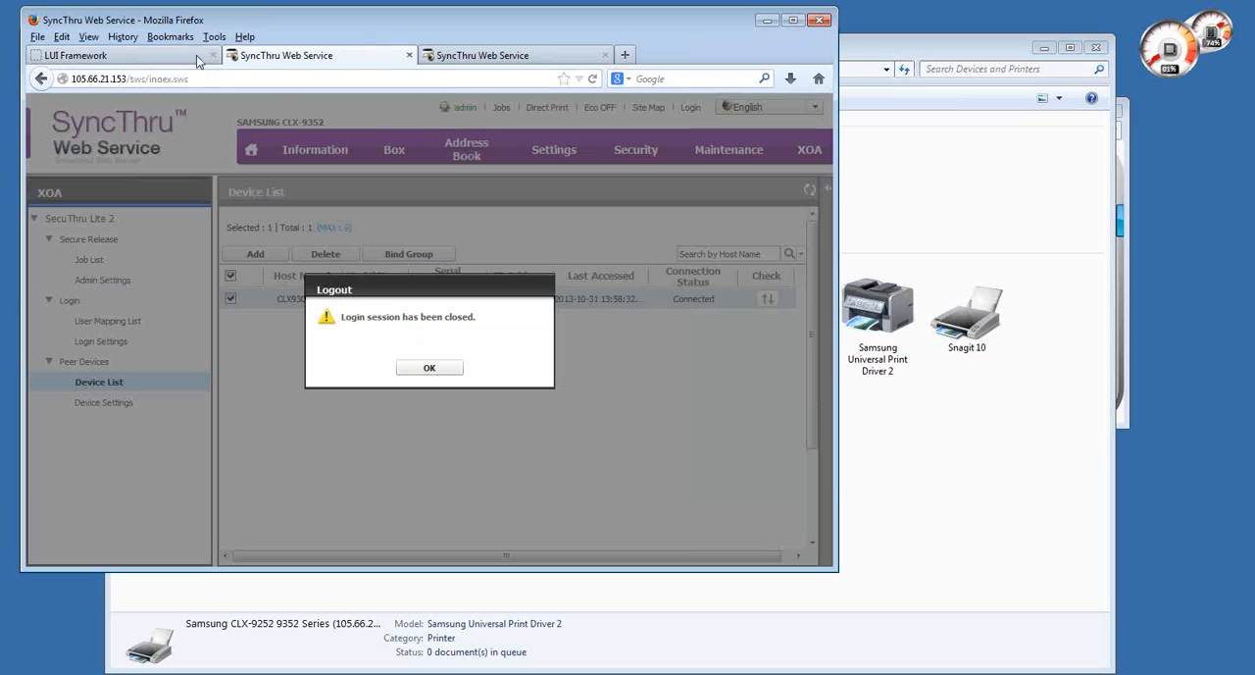